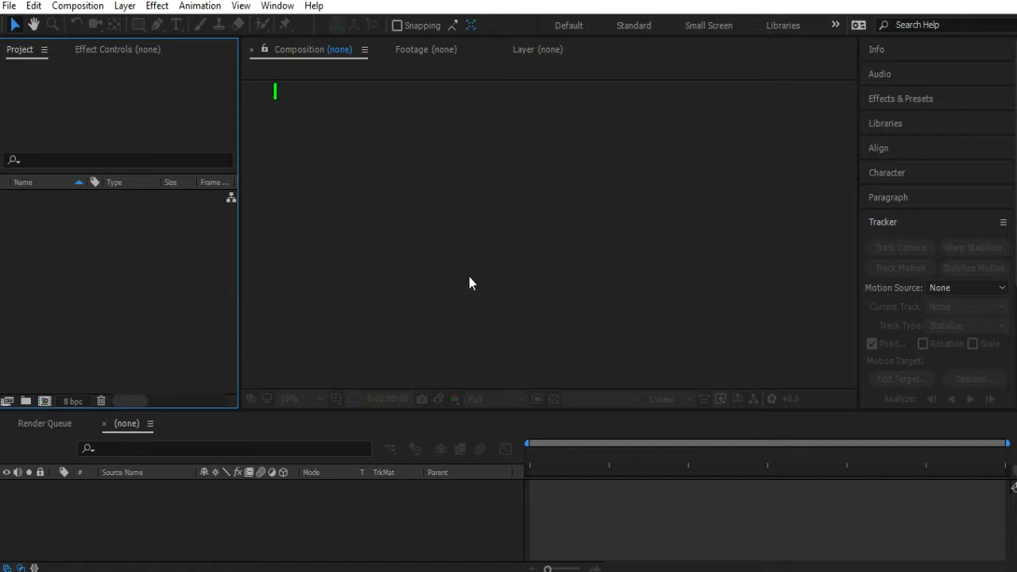
Step: Import backround picture.png, PortalCompressed.wmv and video clip.mp4 from the Portal Tutorial folder
double_click(107, 279)
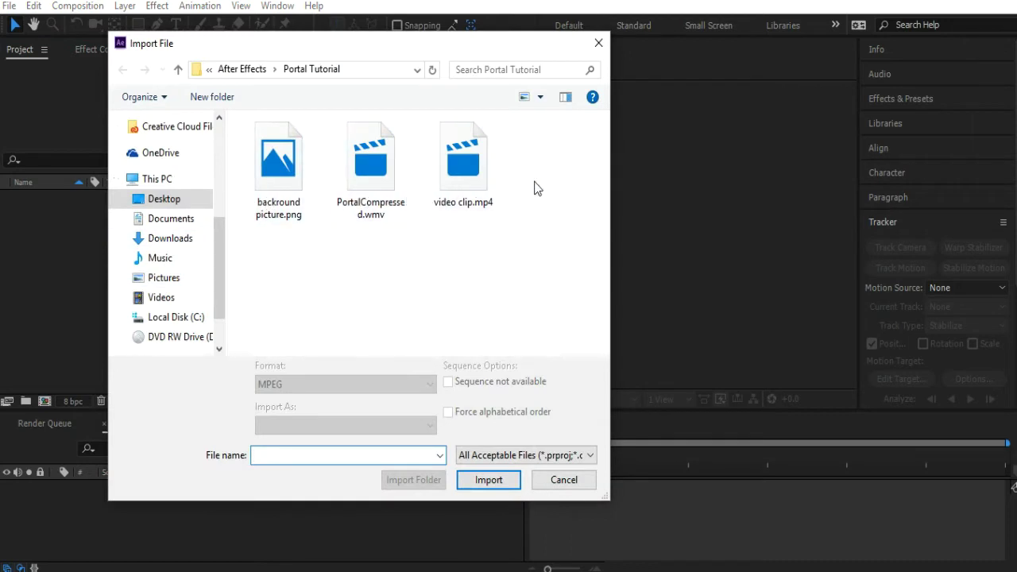
left_click(275, 181)
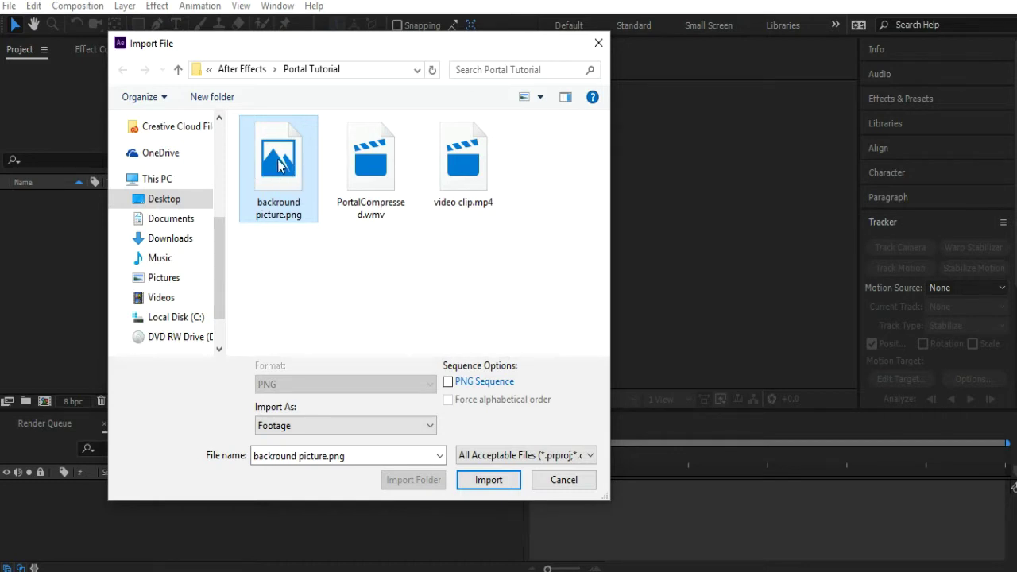
left_click(337, 192)
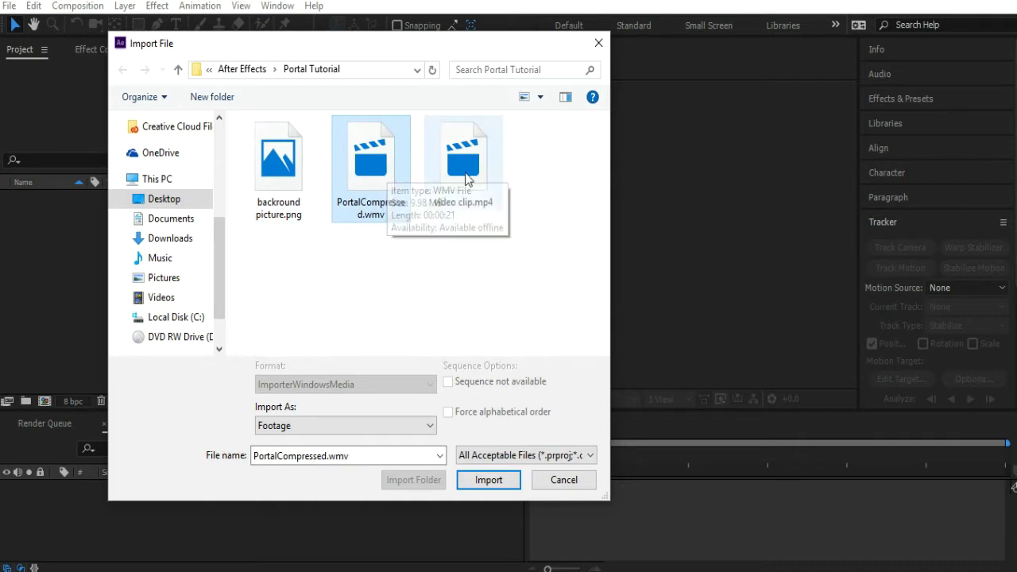
left_click(486, 172)
left_click_drag(555, 181, 268, 178)
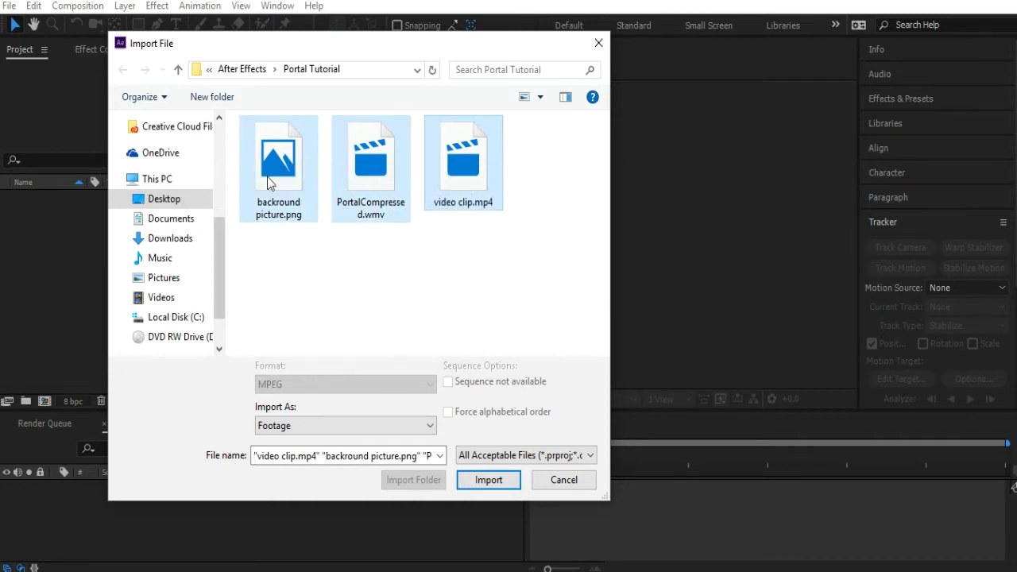
left_click(498, 480)
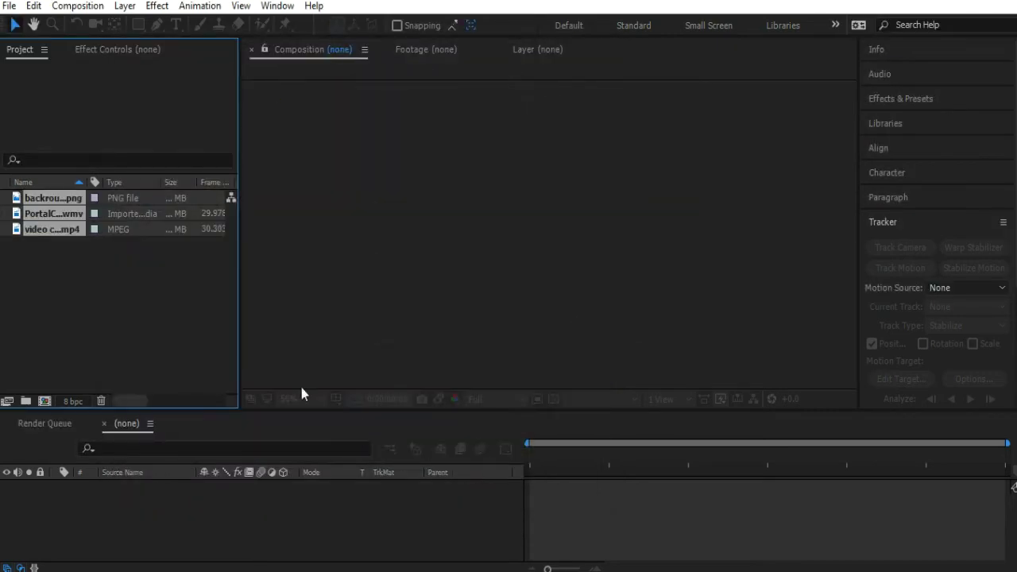
Step: Create a composition from video clip.mp4 and layer PortalCompressed.wmv above it
left_click(82, 259)
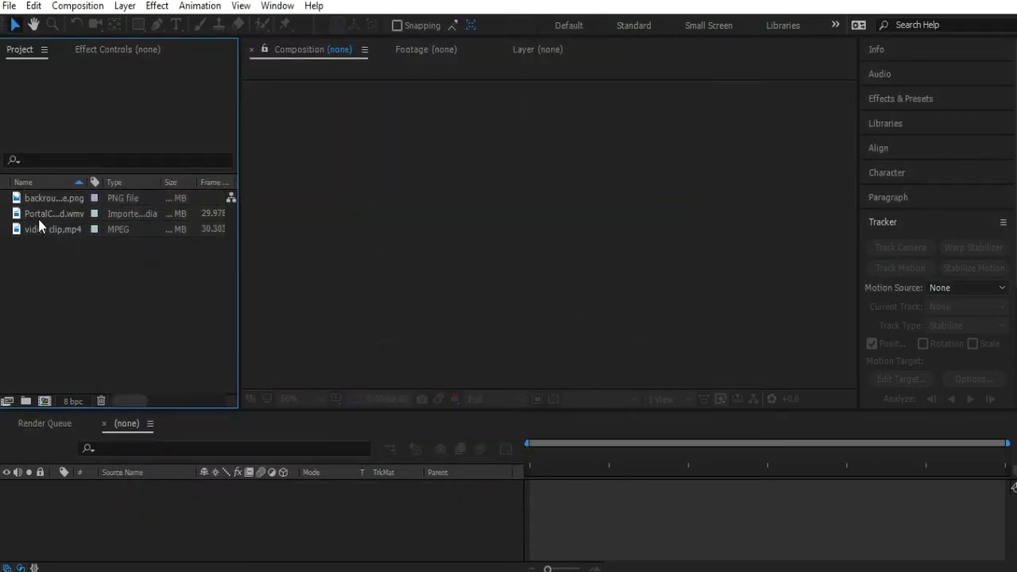
left_click_drag(42, 230, 200, 517)
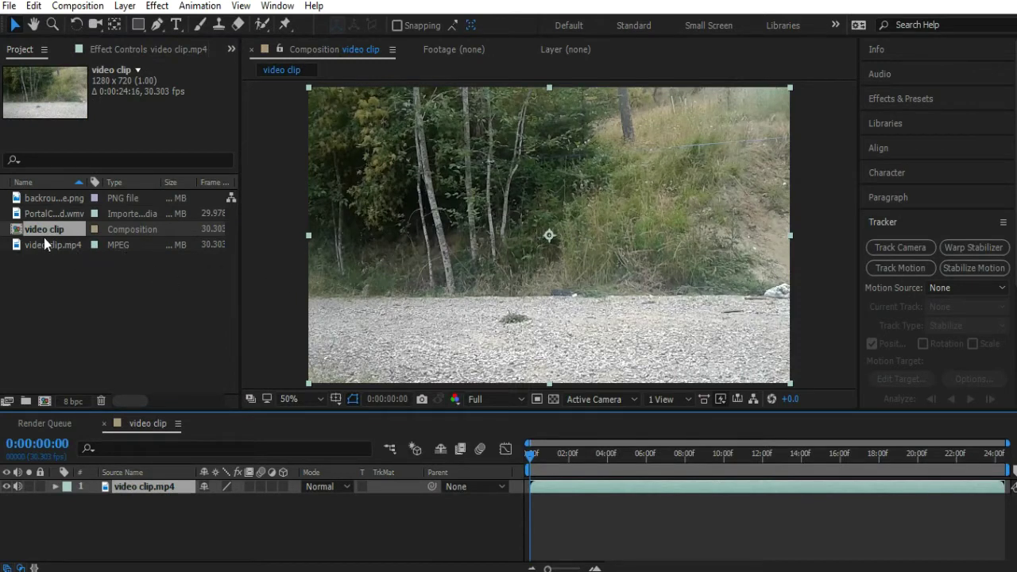
left_click(31, 212)
left_click_drag(31, 212, 136, 486)
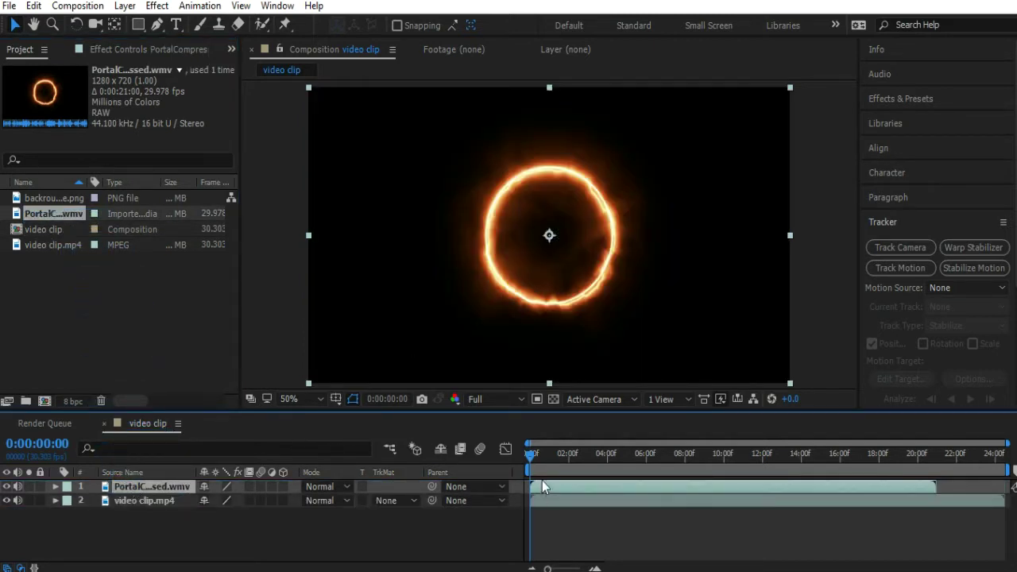
Step: Preview the composition, return near the start, and undo an accidental portal layer move
key("space")
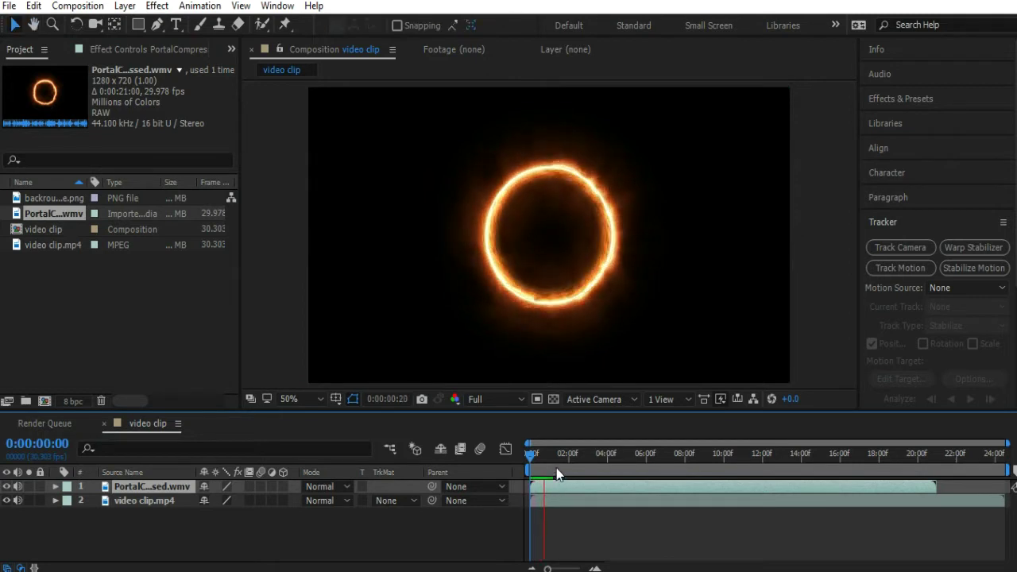
key("space")
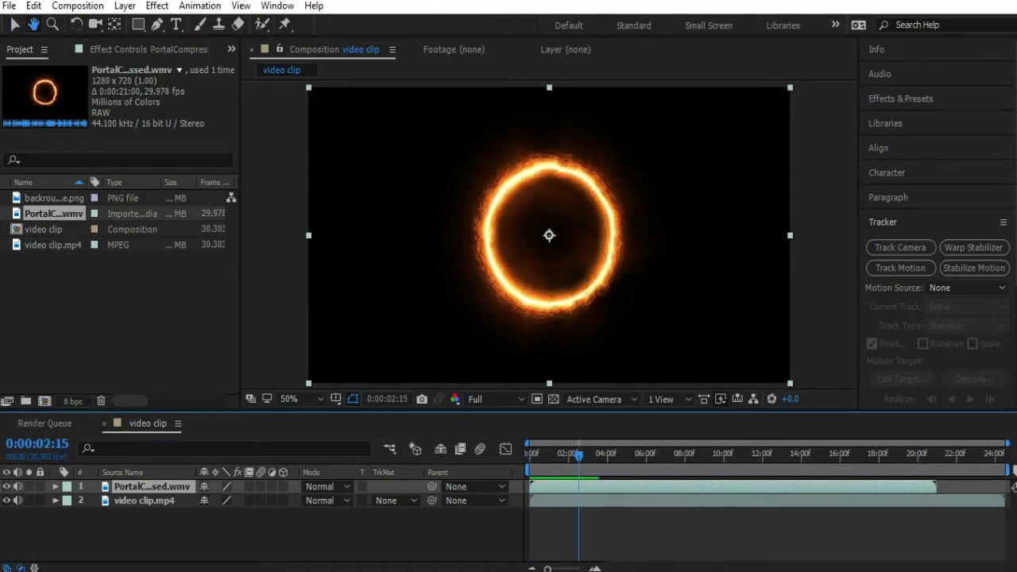
key("XF86AudioLowerVolume")
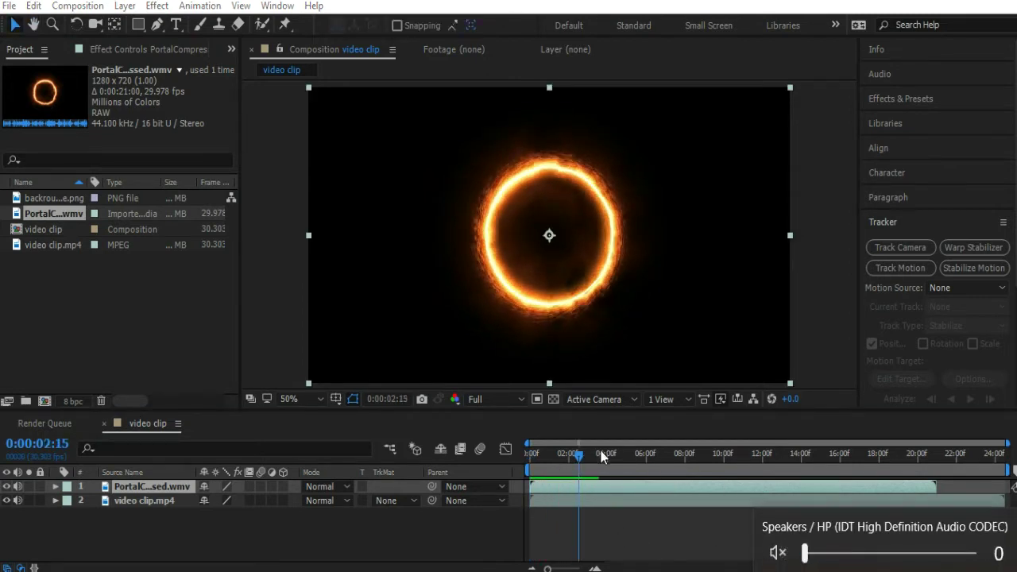
left_click_drag(576, 459, 500, 486)
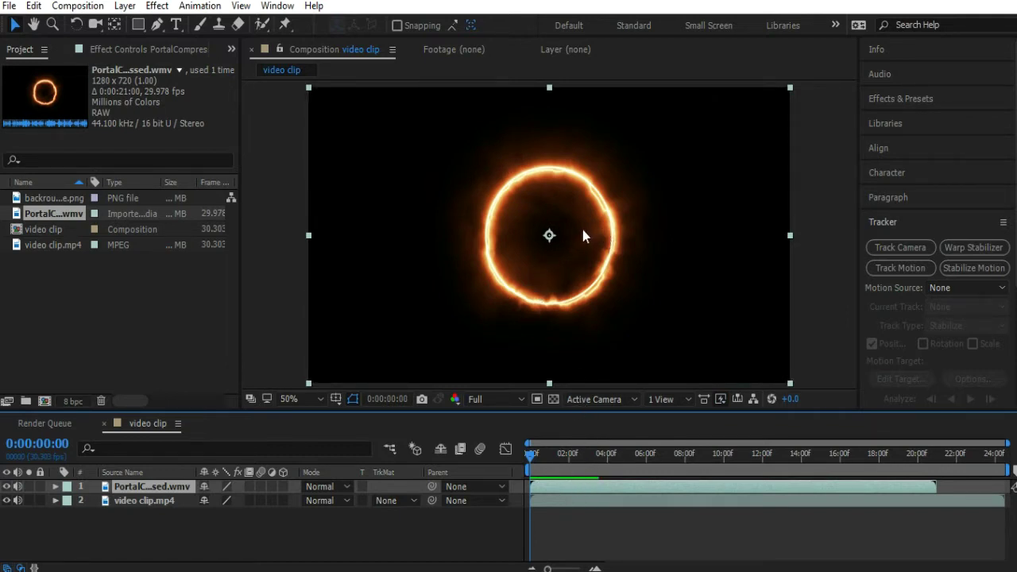
left_click_drag(549, 275, 536, 296)
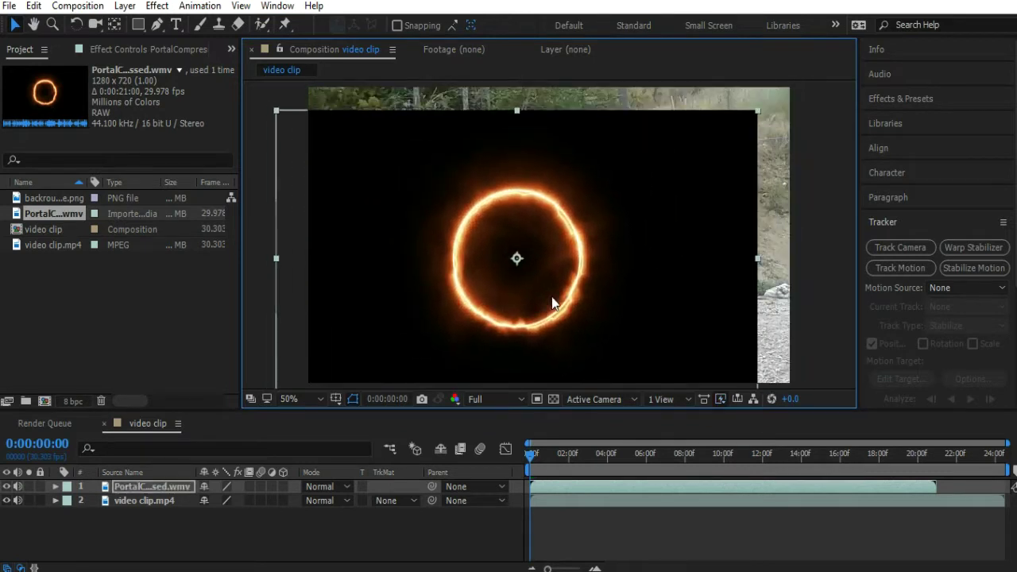
key("ctrl+z")
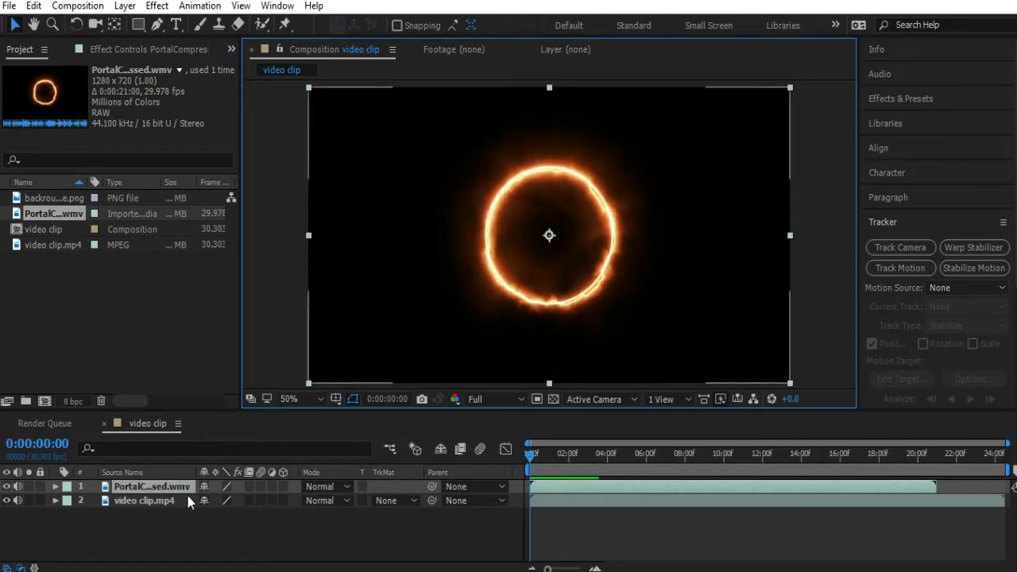
Step: Set the PortalCompressed.wmv layer's blending mode to Add
left_click(321, 500)
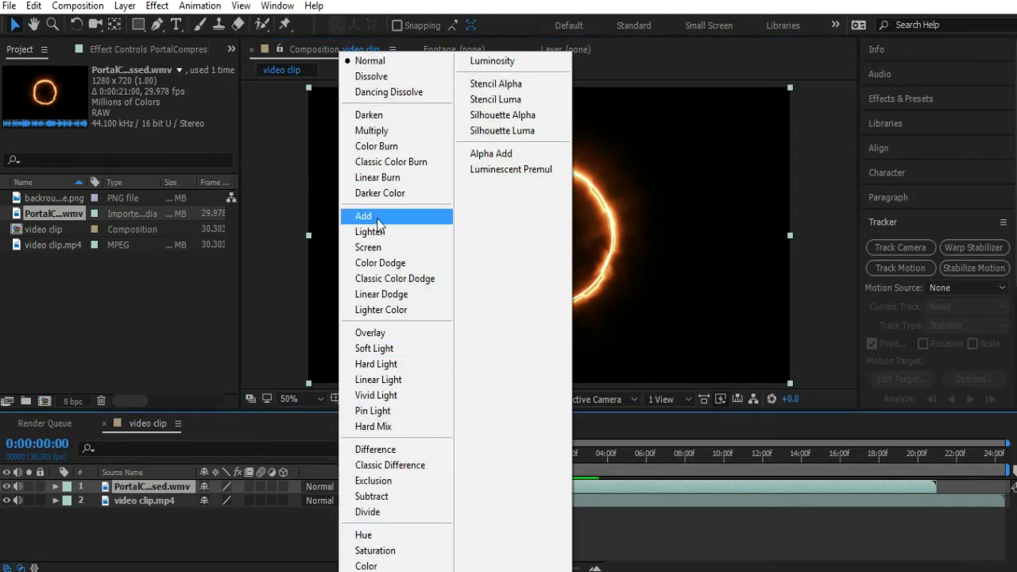
right_click(165, 490)
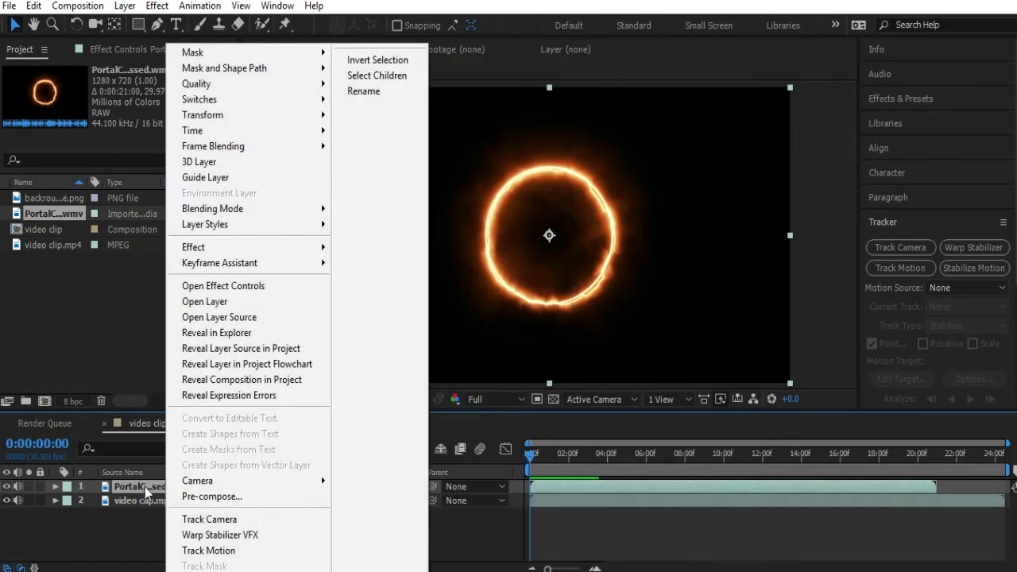
mouse_move(254, 209)
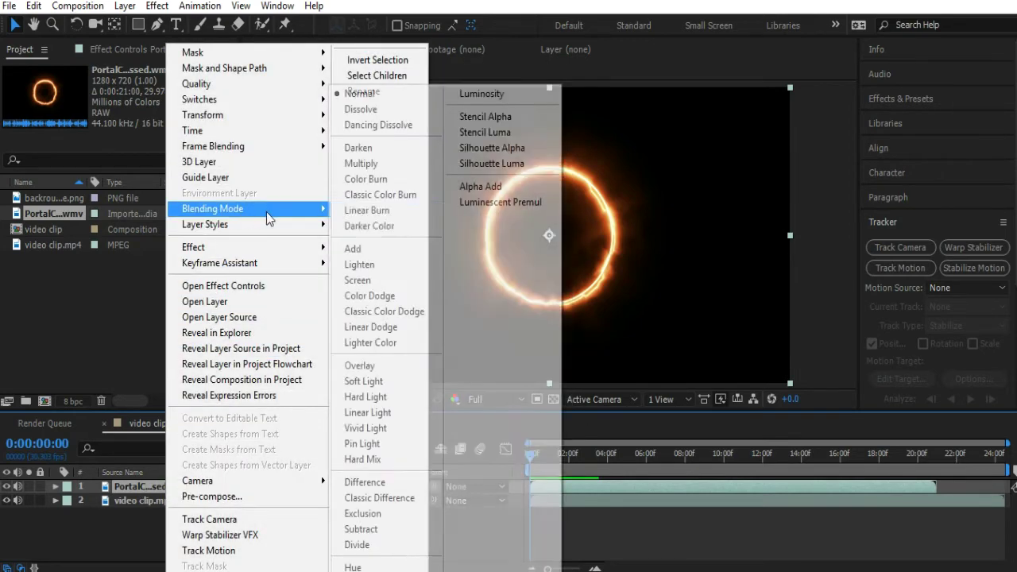
left_click(436, 249)
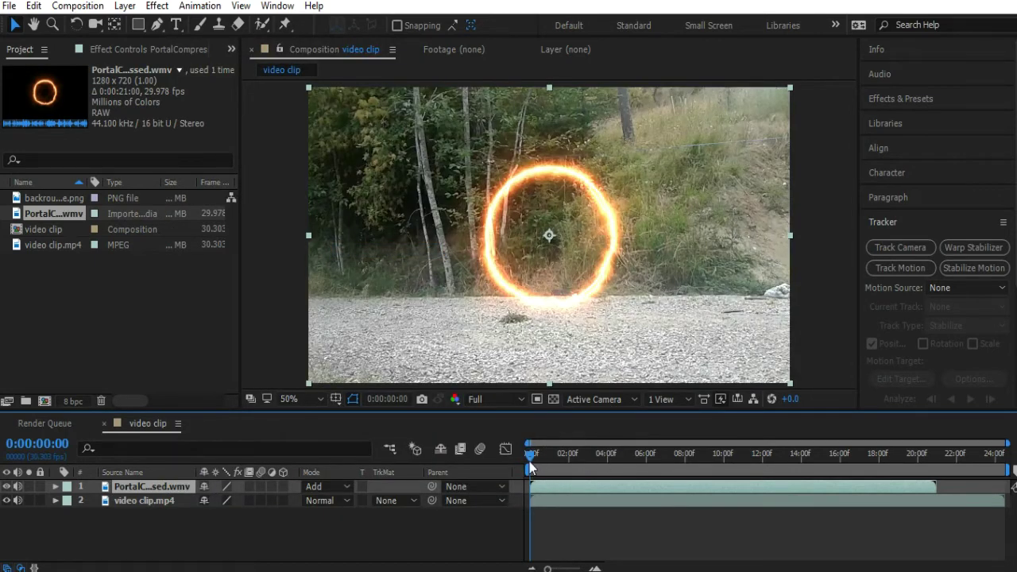
Step: Scrub to where the boy appears and move the portal layer beneath the footage
left_click_drag(533, 456, 668, 460)
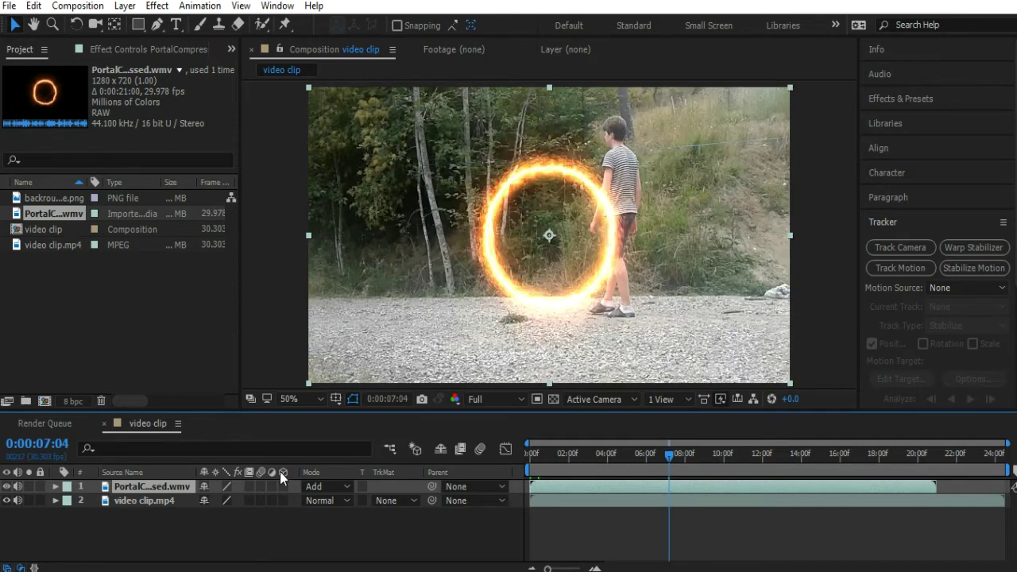
left_click_drag(176, 491, 167, 513)
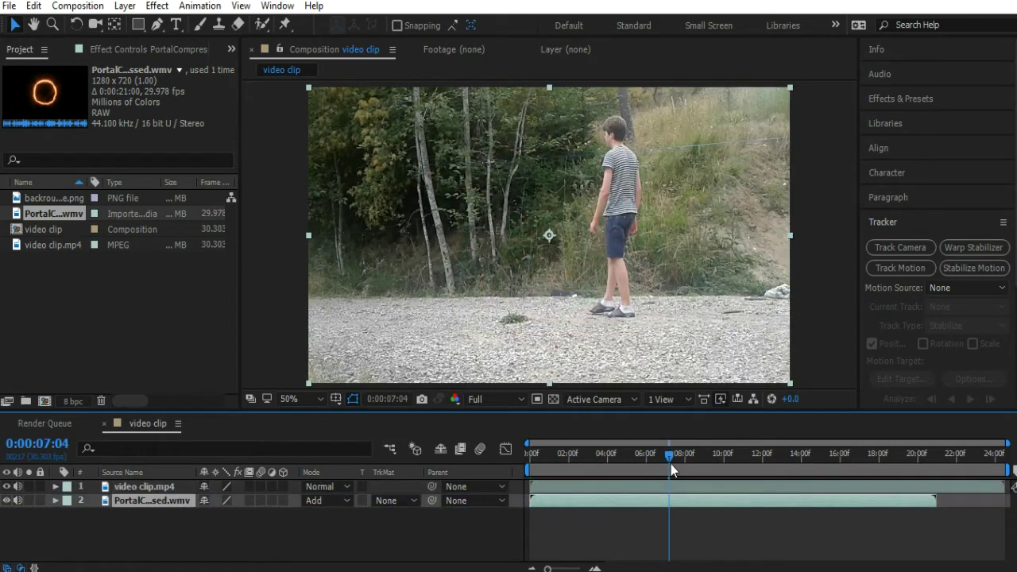
left_click_drag(671, 464, 881, 472)
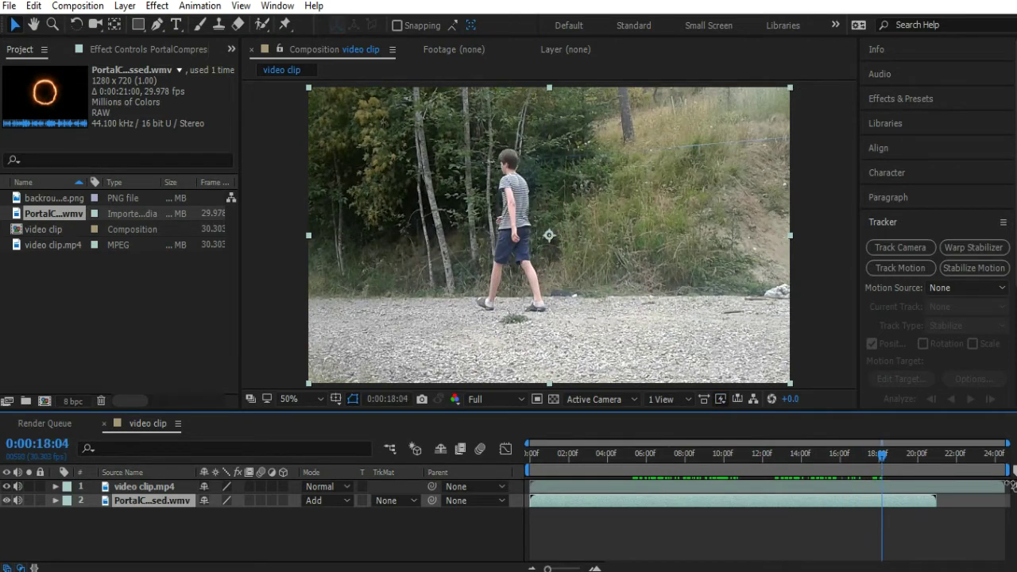
Step: Trim the footage to end with the portal clip and review the ending
left_click_drag(1008, 485, 938, 485)
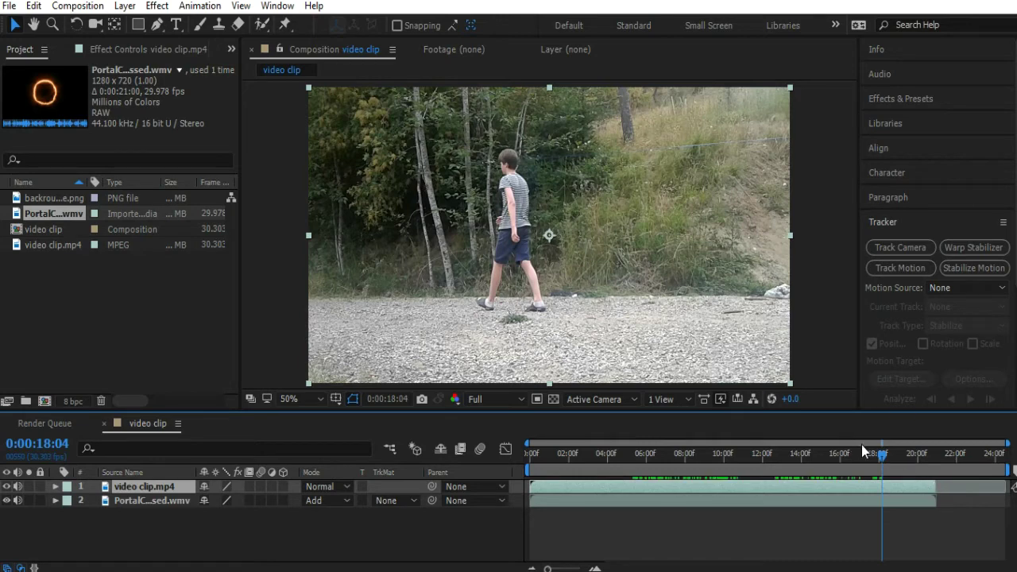
mouse_move(880, 453)
left_mouse_down()
mouse_move(926, 453)
mouse_move(876, 459)
left_mouse_up()
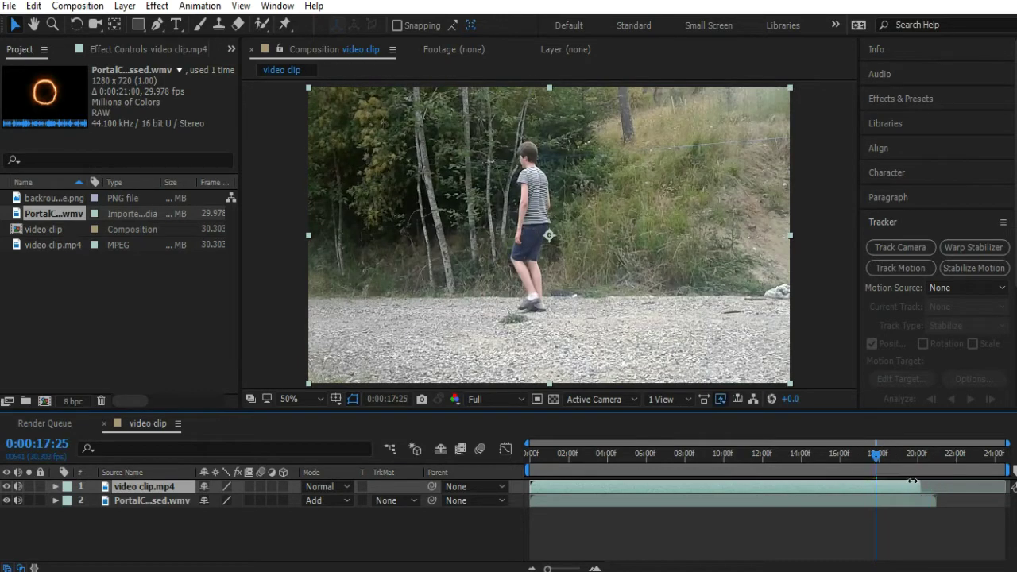
left_click_drag(876, 454, 850, 456)
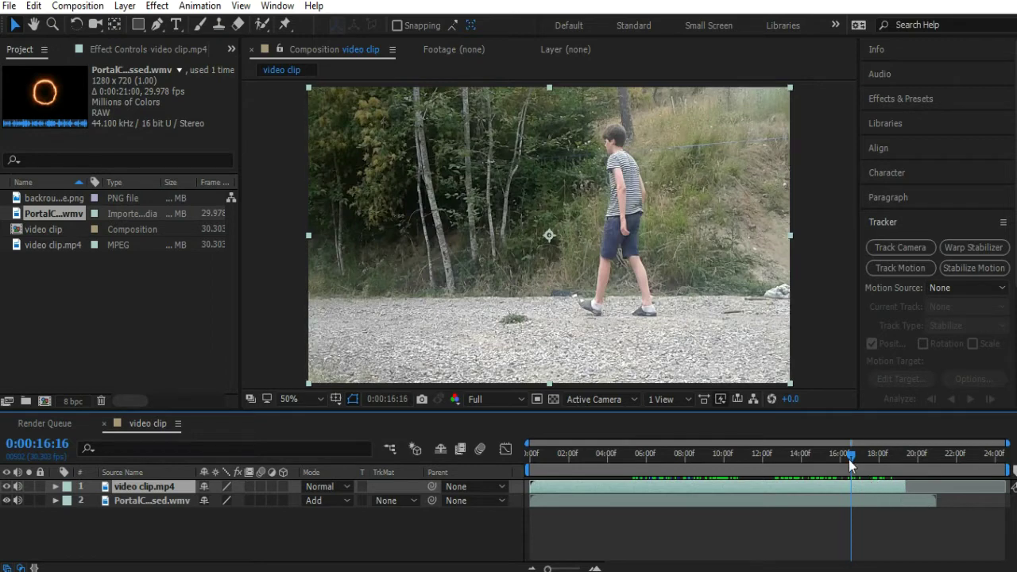
left_click_drag(849, 459, 326, 421)
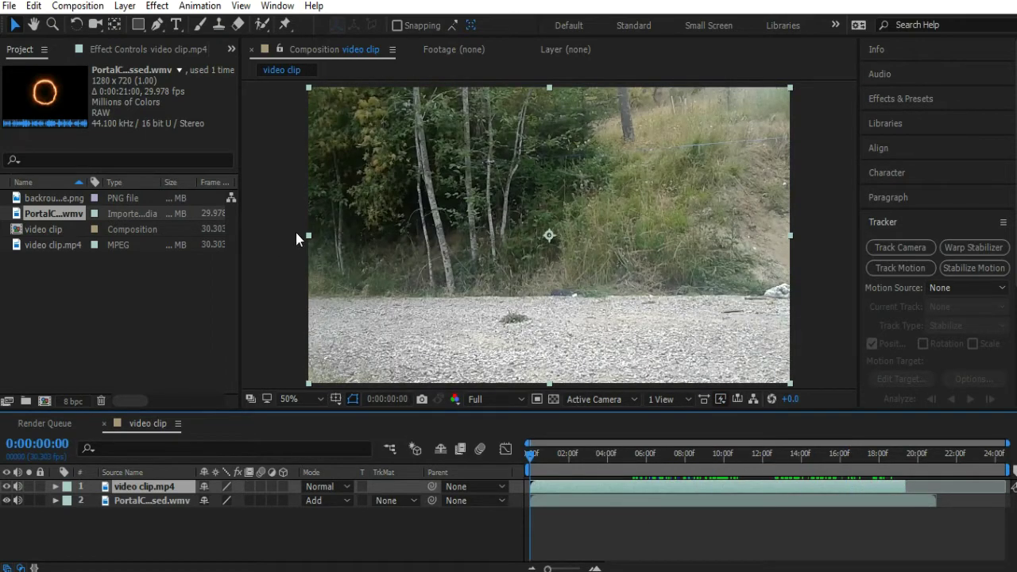
left_click(231, 526)
Step: Move the portal layer back above video clip.mp4 and reveal its Transform properties
left_click_drag(141, 504, 132, 486)
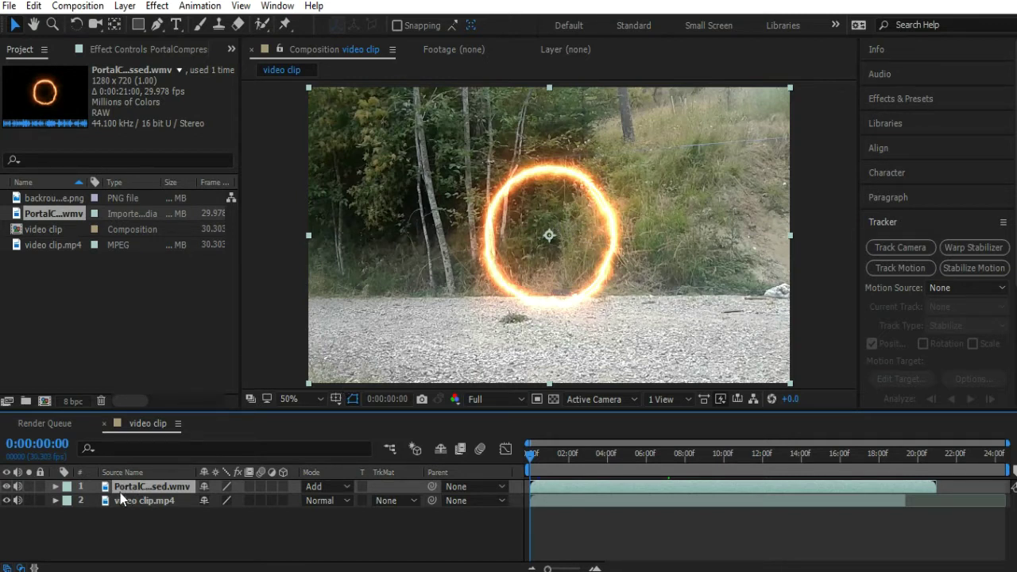
left_click(55, 487)
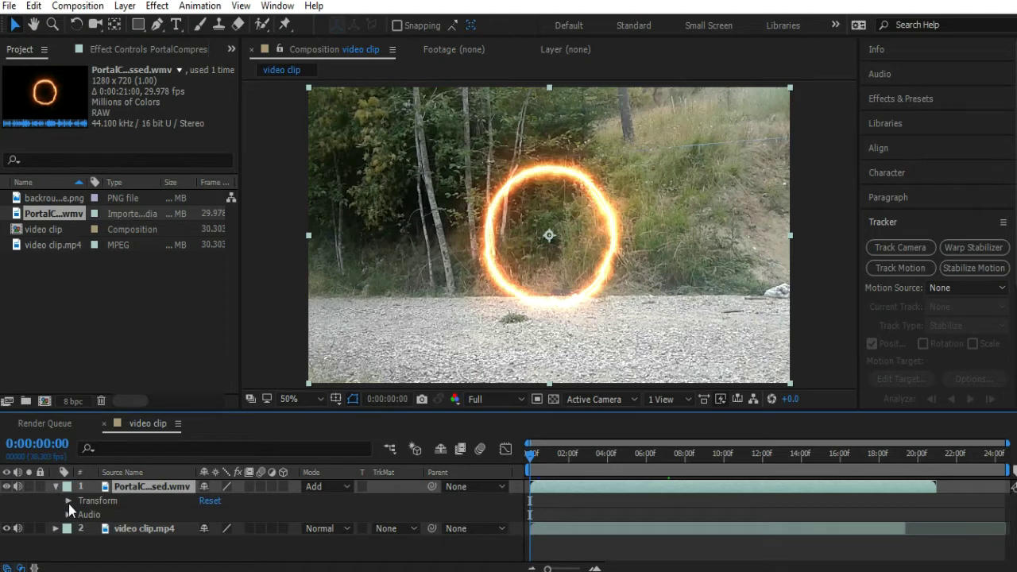
left_click(69, 502)
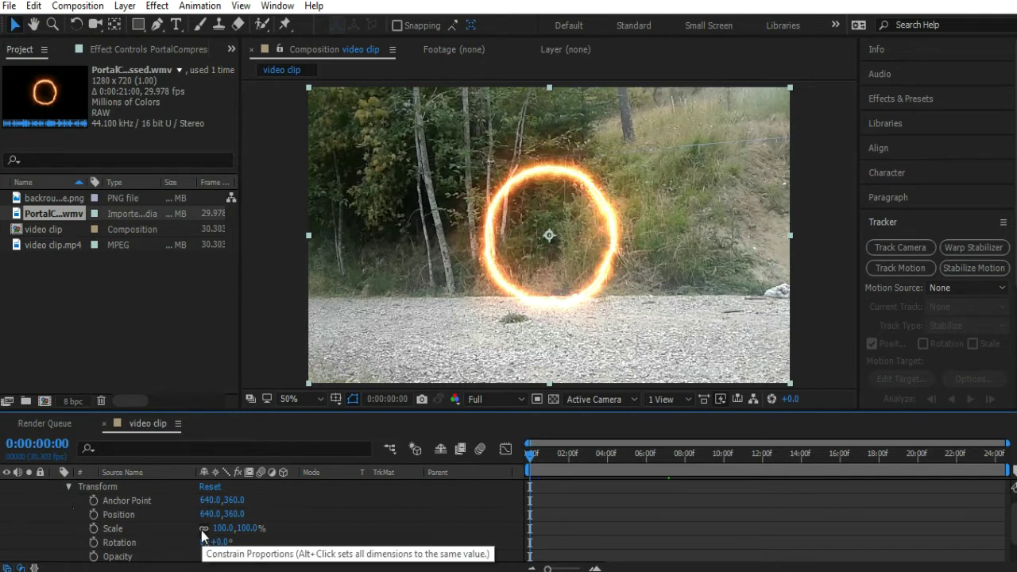
Step: Narrow the portal's width so its scale reads 36.0, 163.6%, a tall oval
left_click(227, 529)
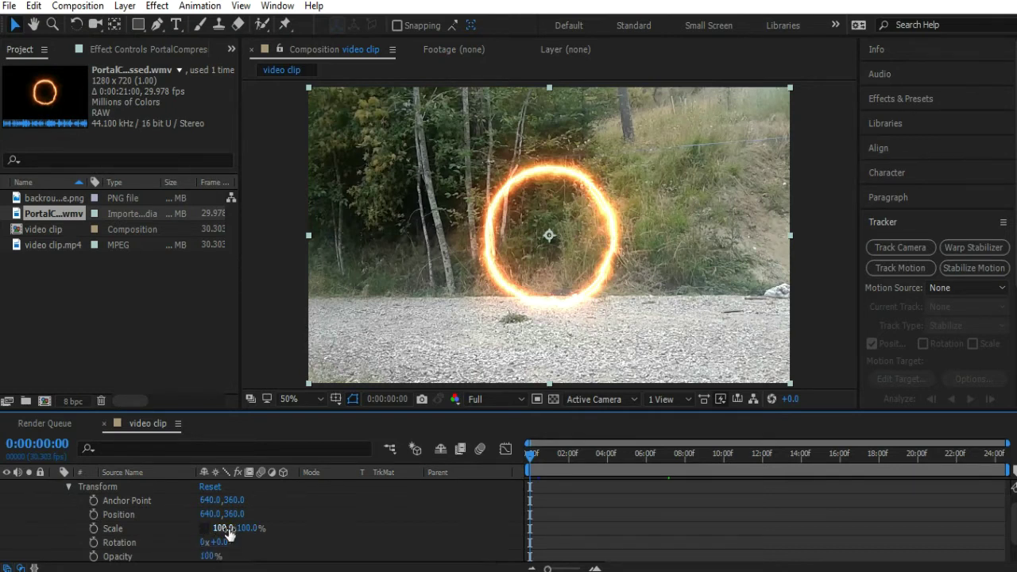
left_click_drag(223, 529, 183, 529)
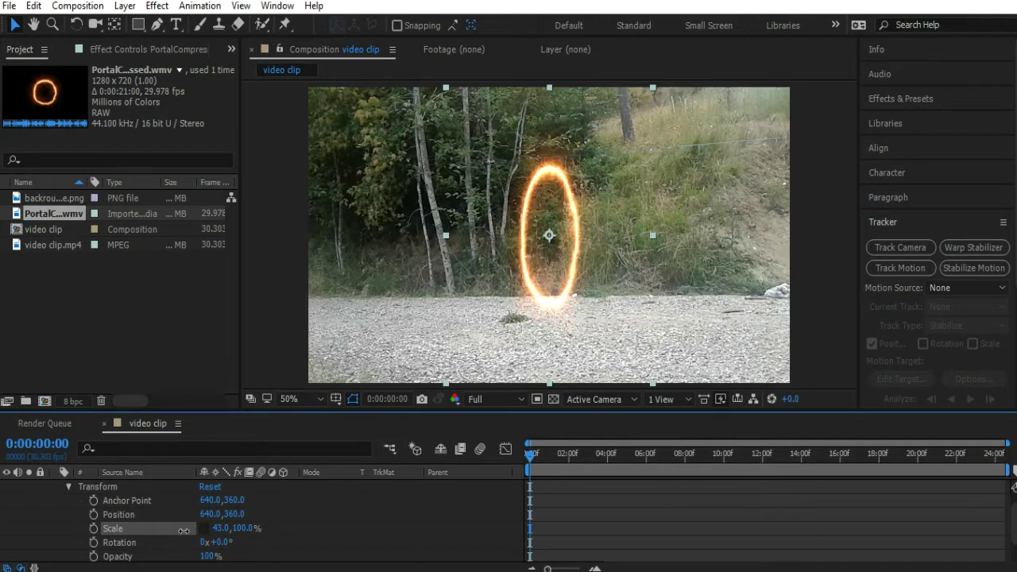
mouse_move(184, 530)
left_mouse_down()
mouse_move(152, 530)
mouse_move(168, 531)
left_mouse_up()
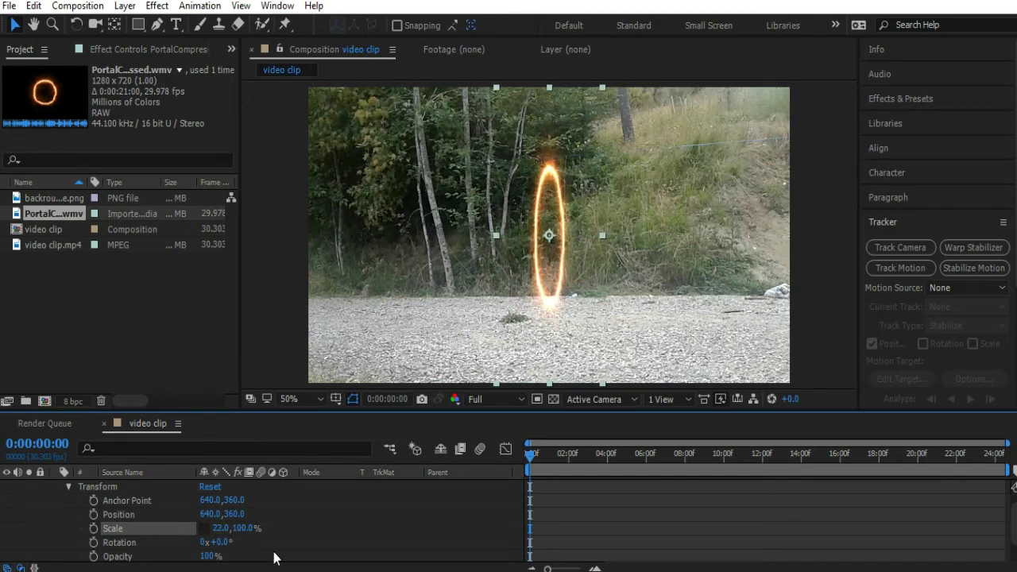
left_click_drag(532, 463, 792, 485)
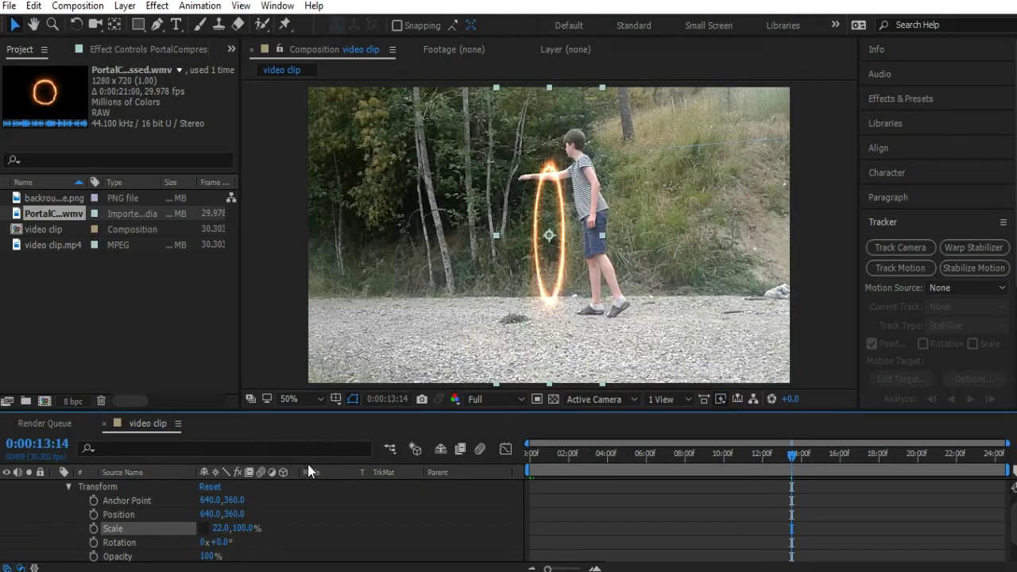
left_click(221, 528)
Step: Resize the portal to 31.0, 140.9% and place it at 556, 292 on the gravel
mouse_move(220, 529)
left_mouse_down()
mouse_move(242, 529)
mouse_move(227, 528)
left_mouse_up()
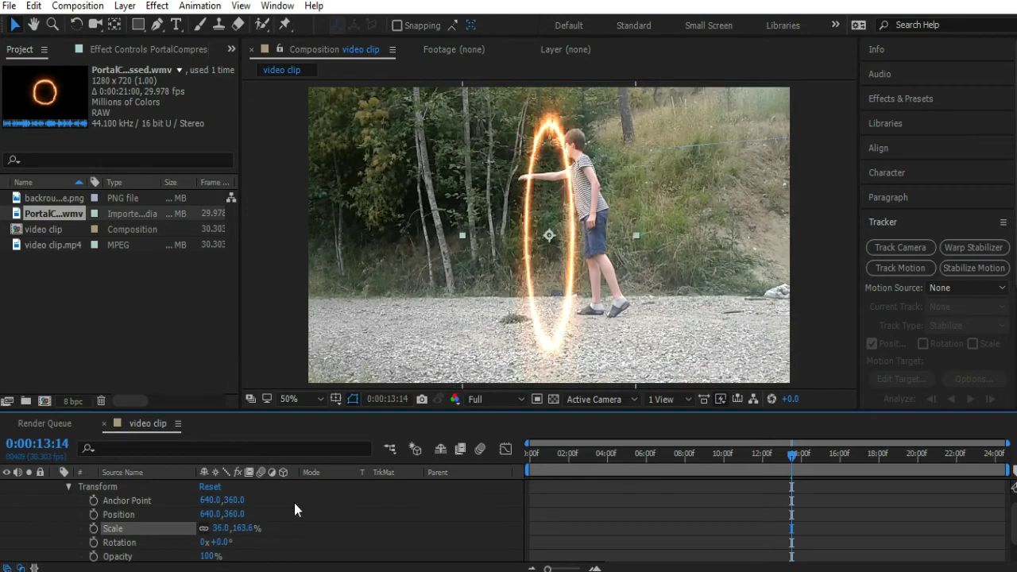
left_click_drag(553, 353, 525, 323)
left_click_drag(791, 456, 771, 458)
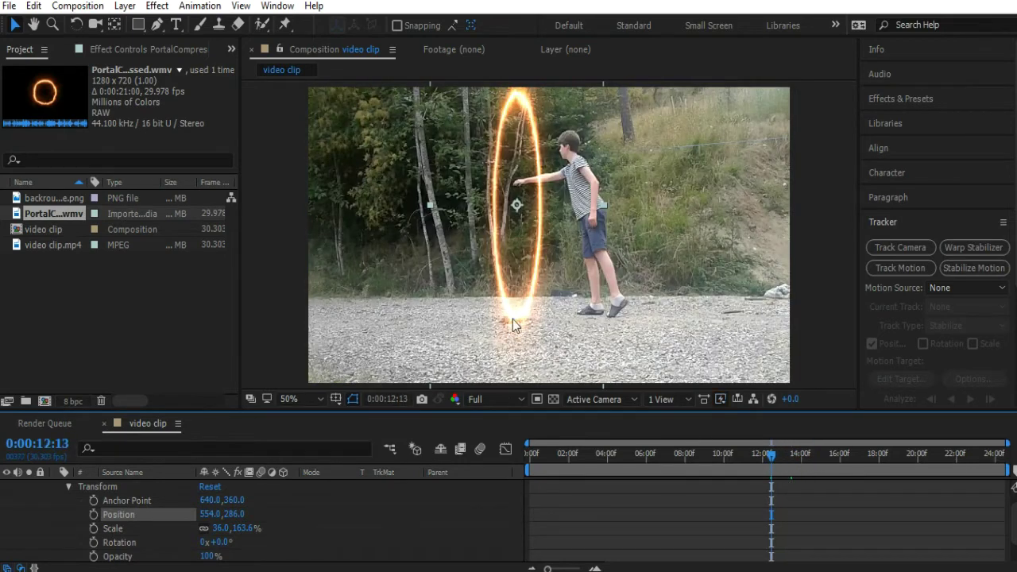
left_click_drag(512, 320, 525, 315)
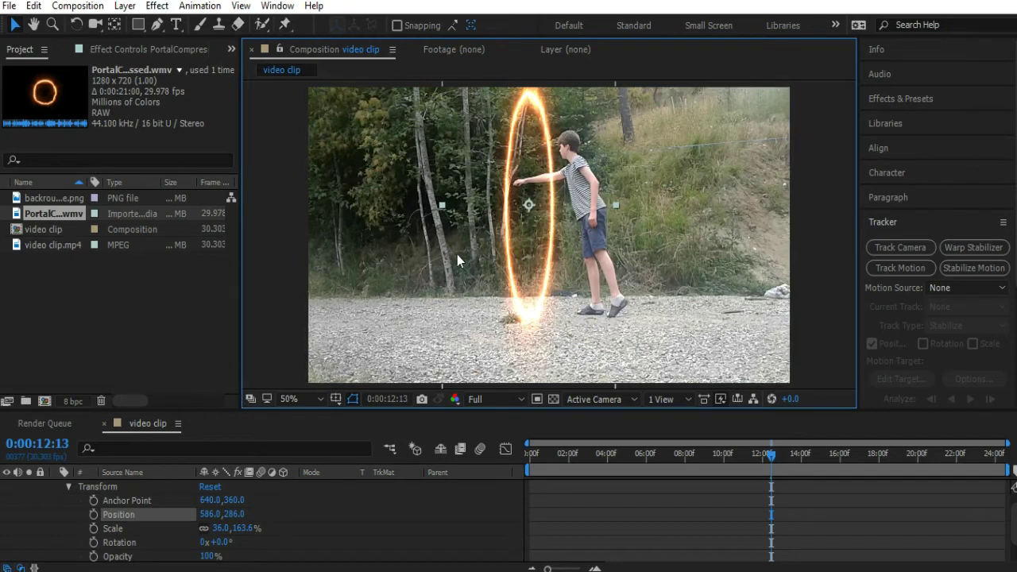
mouse_move(537, 317)
left_mouse_down()
mouse_move(518, 318)
mouse_move(541, 318)
mouse_move(519, 312)
mouse_move(528, 311)
left_mouse_up()
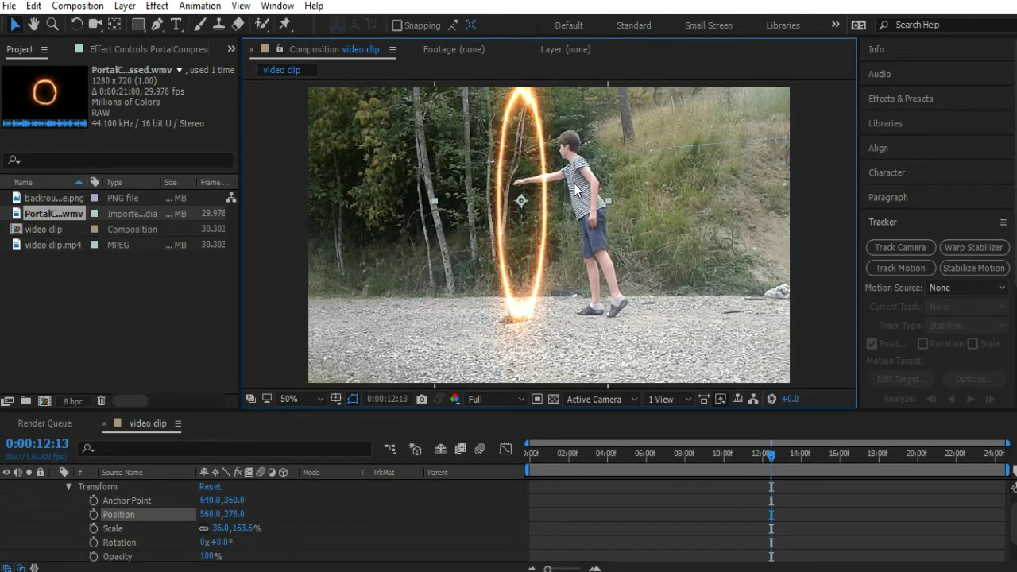
scroll(53, 512, "up", 1)
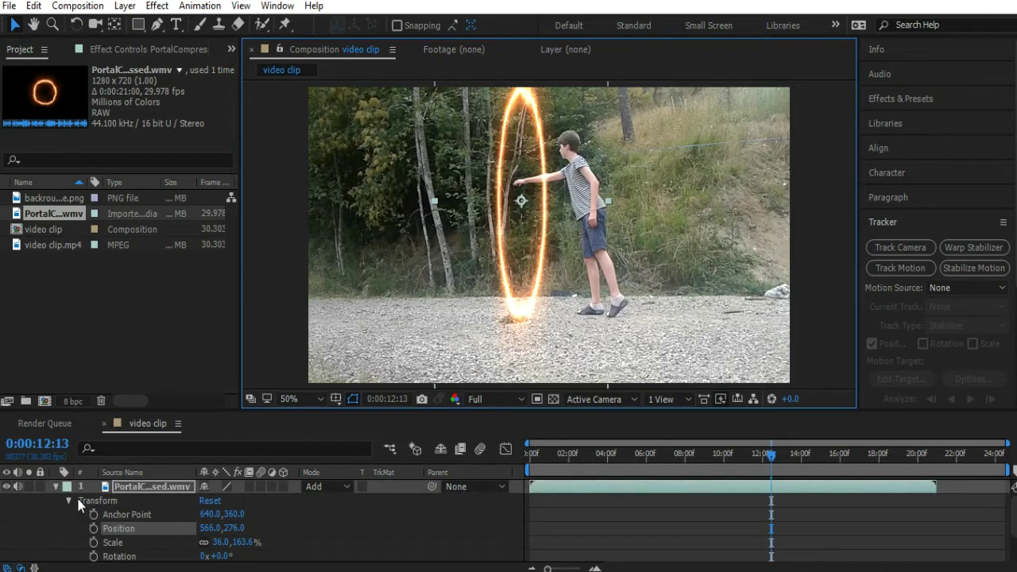
scroll(635, 325, "down", 1)
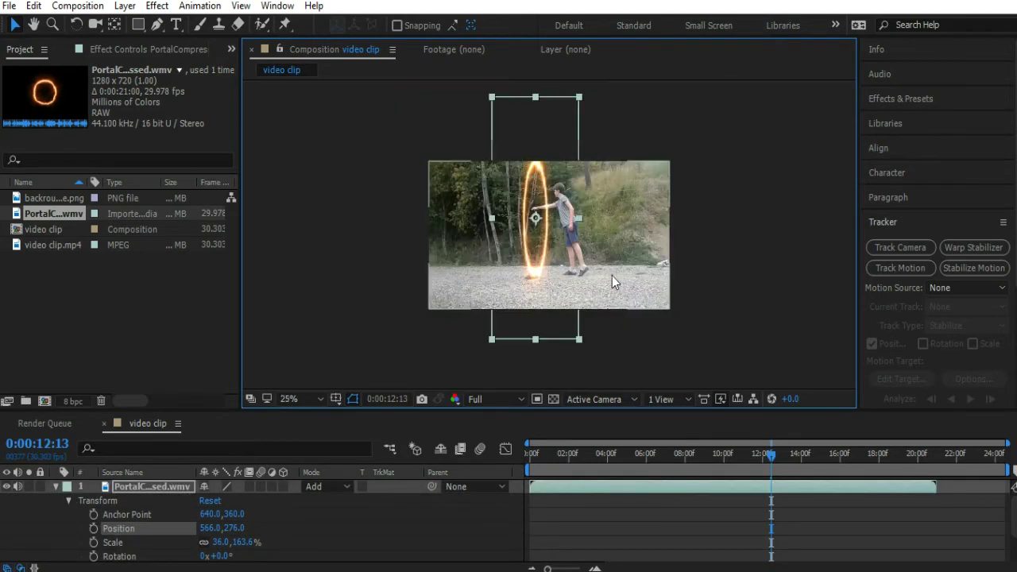
scroll(612, 275, "up", 1)
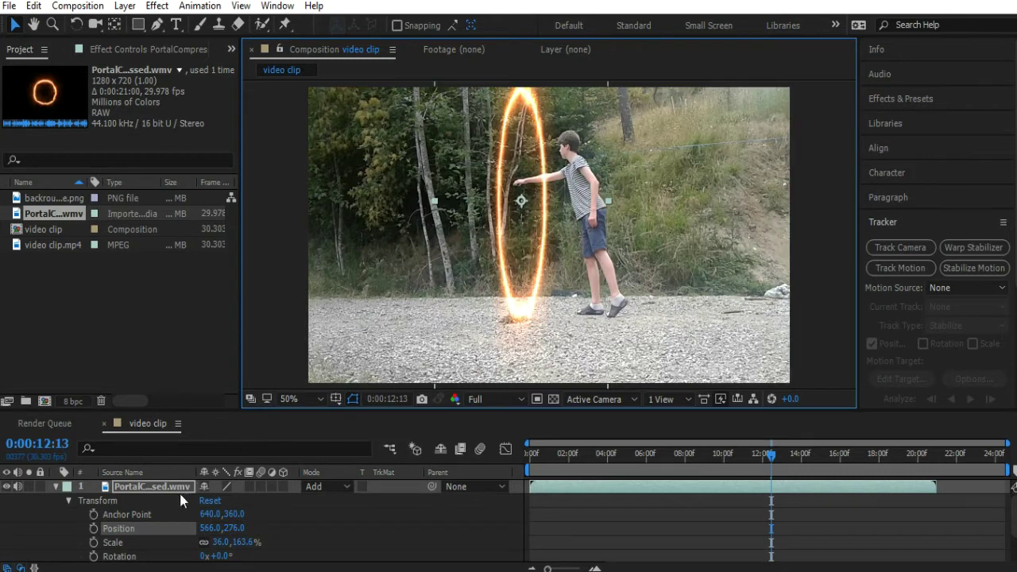
left_click_drag(220, 542, 215, 543)
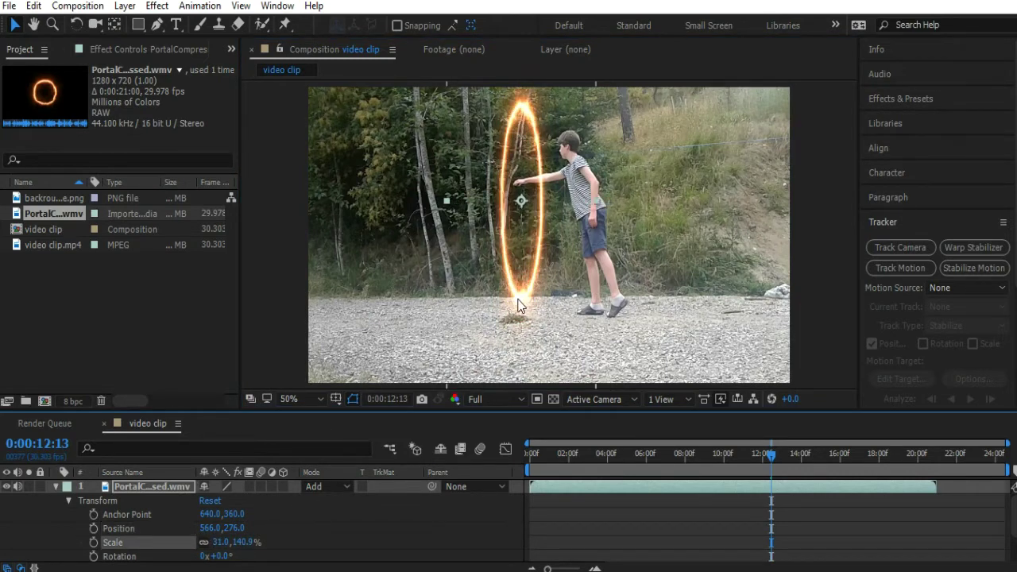
left_click_drag(518, 306, 514, 312)
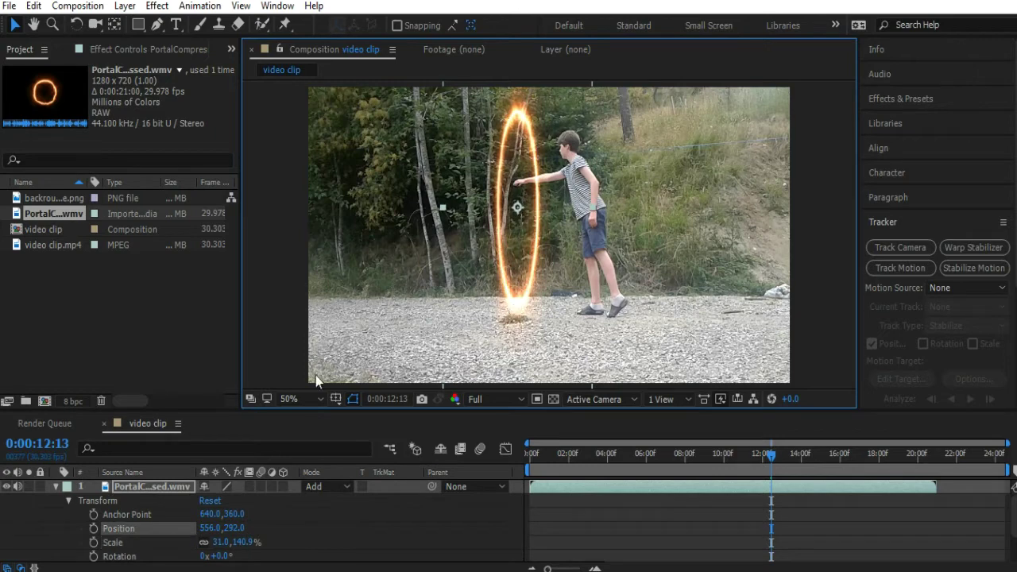
left_click(57, 485)
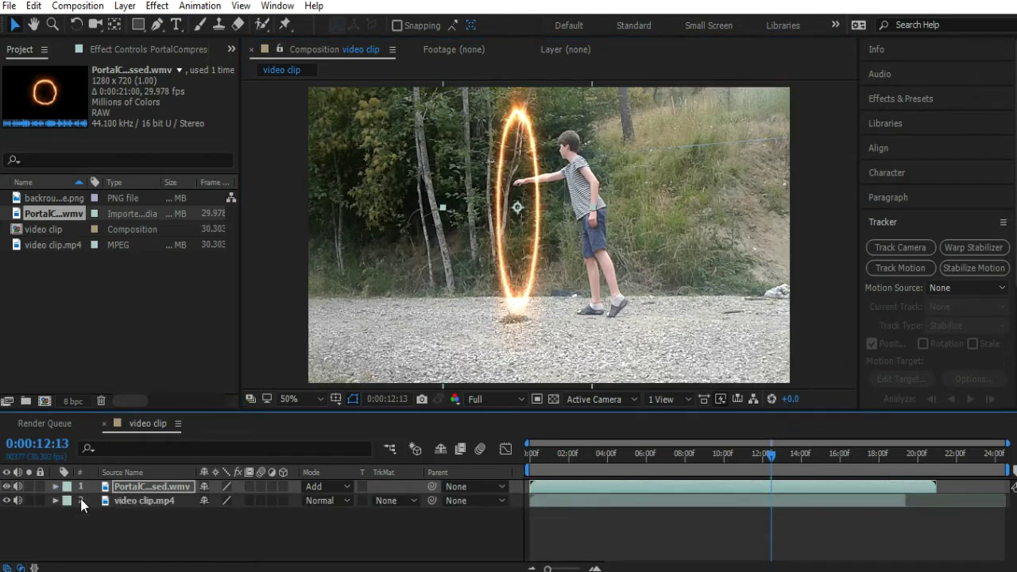
Step: Return to an earlier frame and add backround picture.png below video clip.mp4
left_click(154, 500)
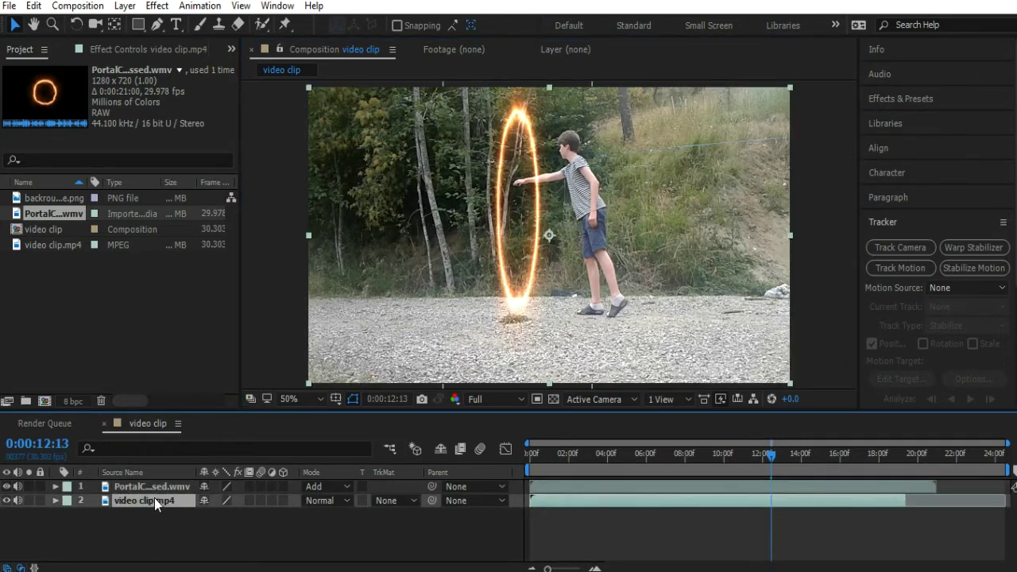
left_click(147, 475)
left_click_drag(776, 462, 491, 472)
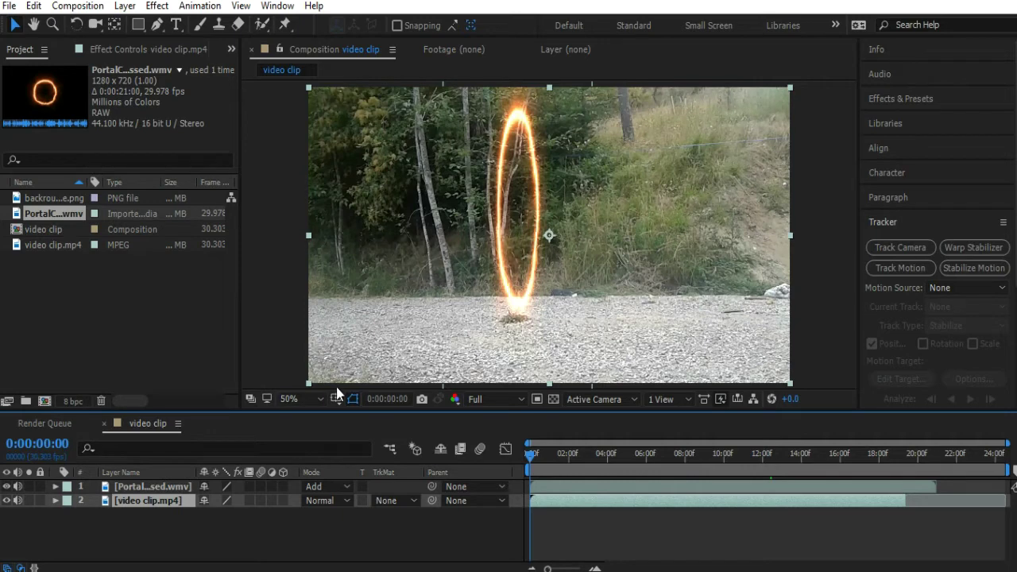
left_click(143, 518)
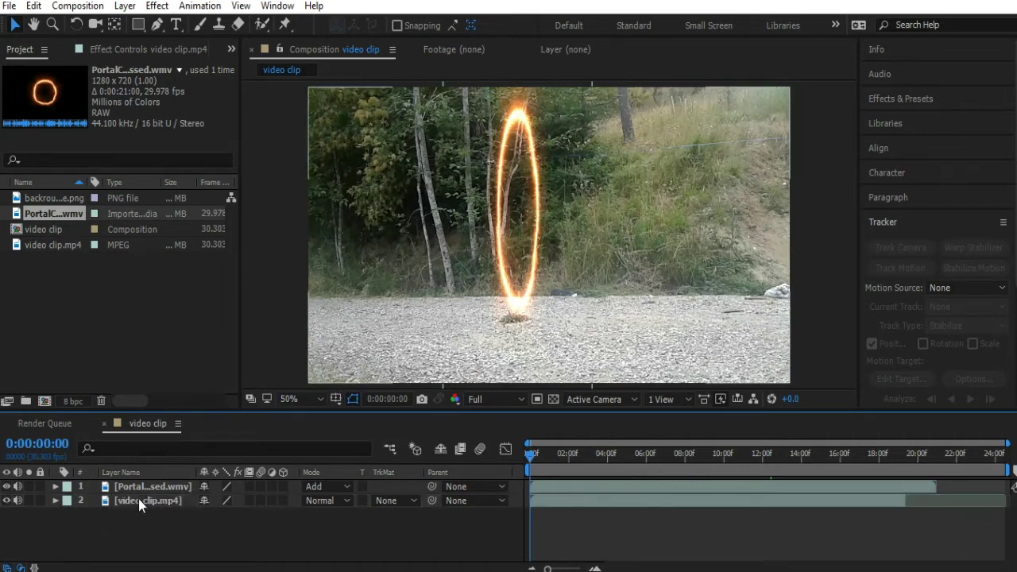
left_click_drag(40, 198, 129, 504)
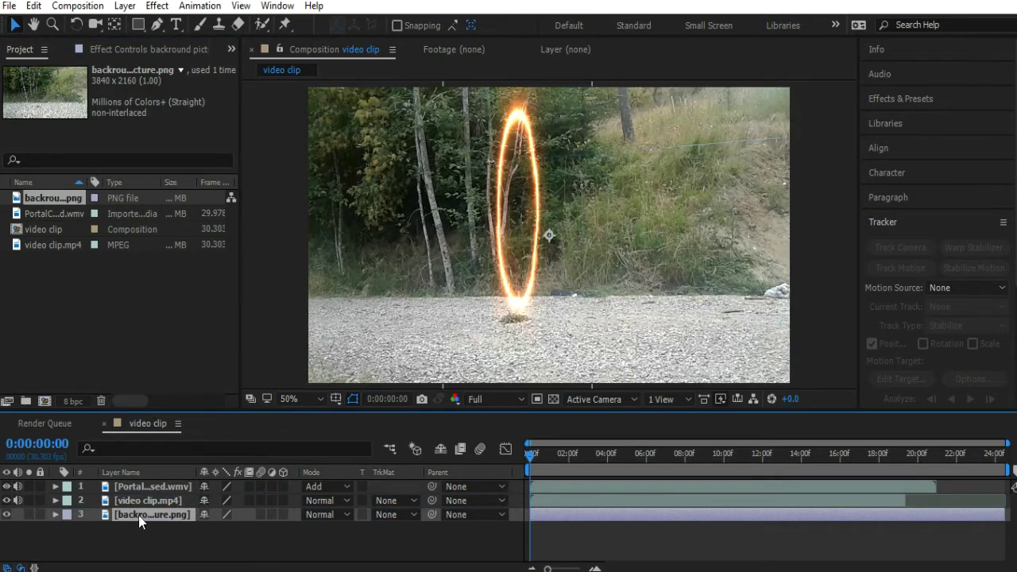
Step: Shift the video clip footage in the viewer to reveal the background behind it
key("comma")
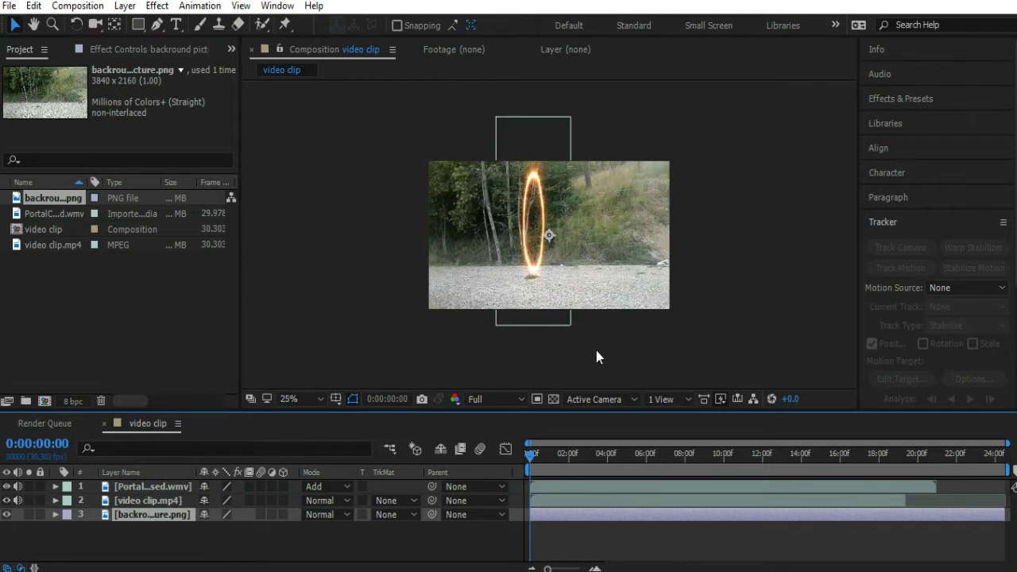
key("period")
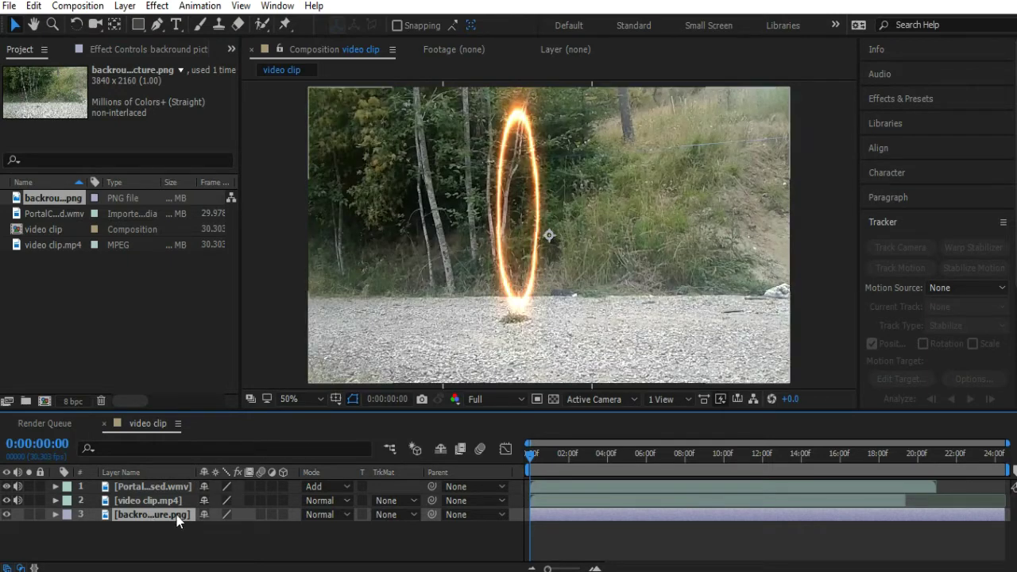
left_click(151, 503)
left_click_drag(503, 319, 628, 271)
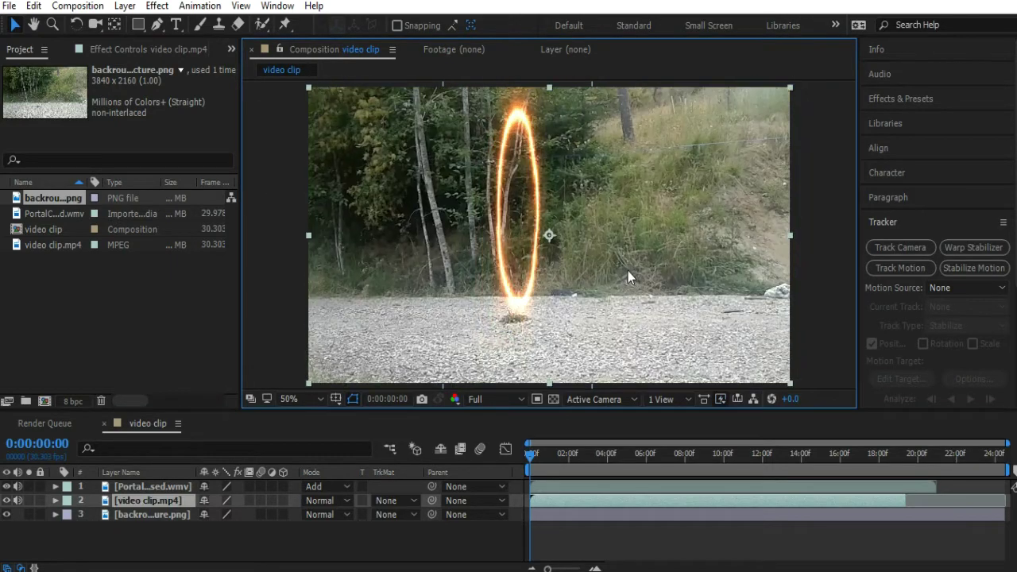
Step: Hide the video clip and scale the background picture down to 34%
left_click(6, 500)
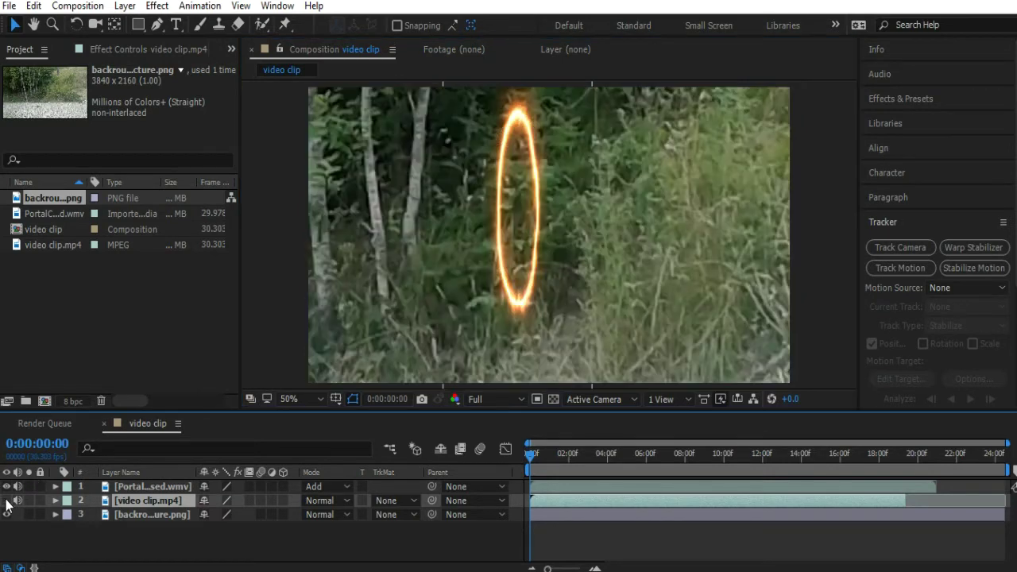
key("comma")
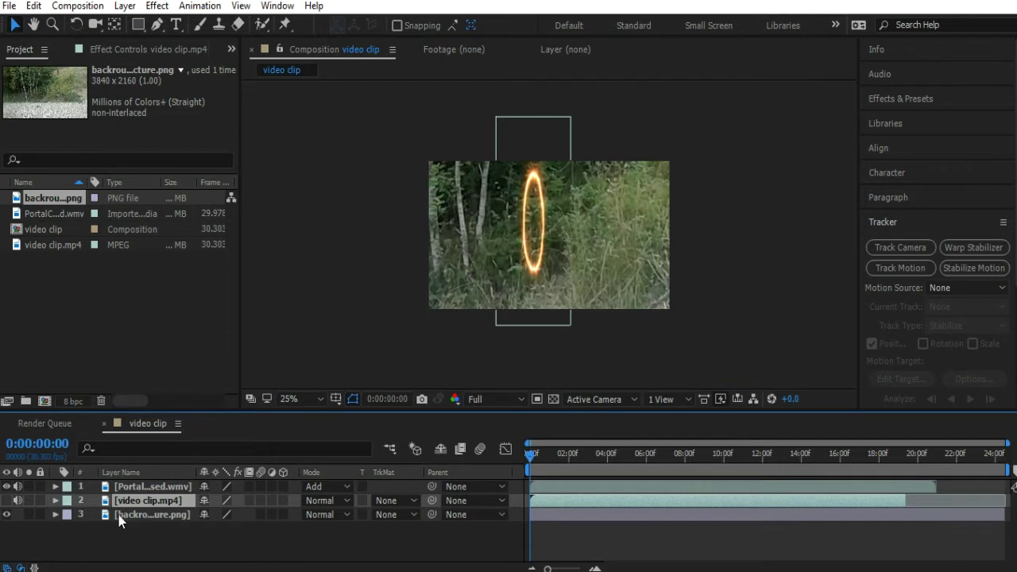
left_click(55, 516)
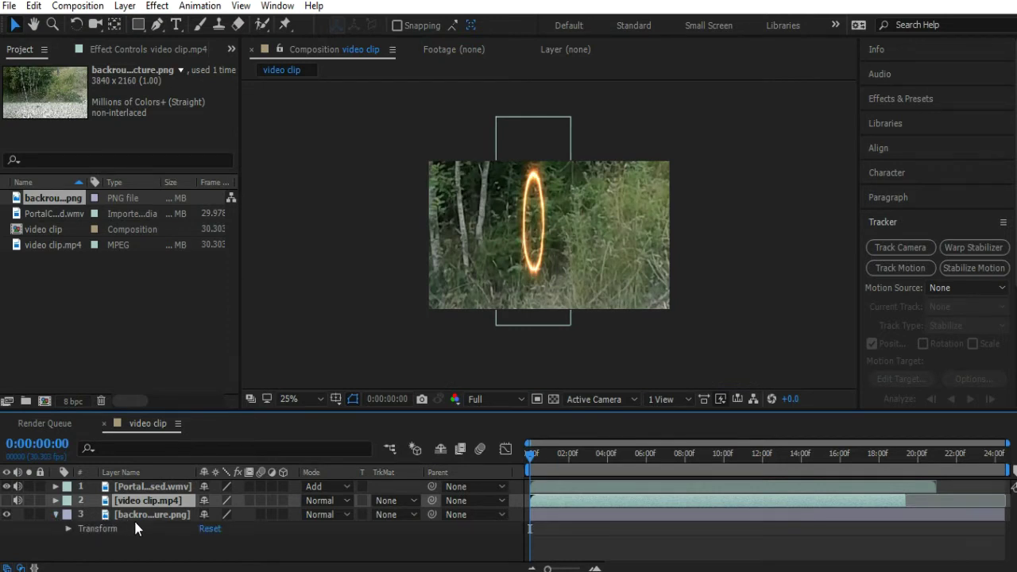
left_click(68, 528)
left_click_drag(243, 530, 198, 531)
key("ctrl+alt+0")
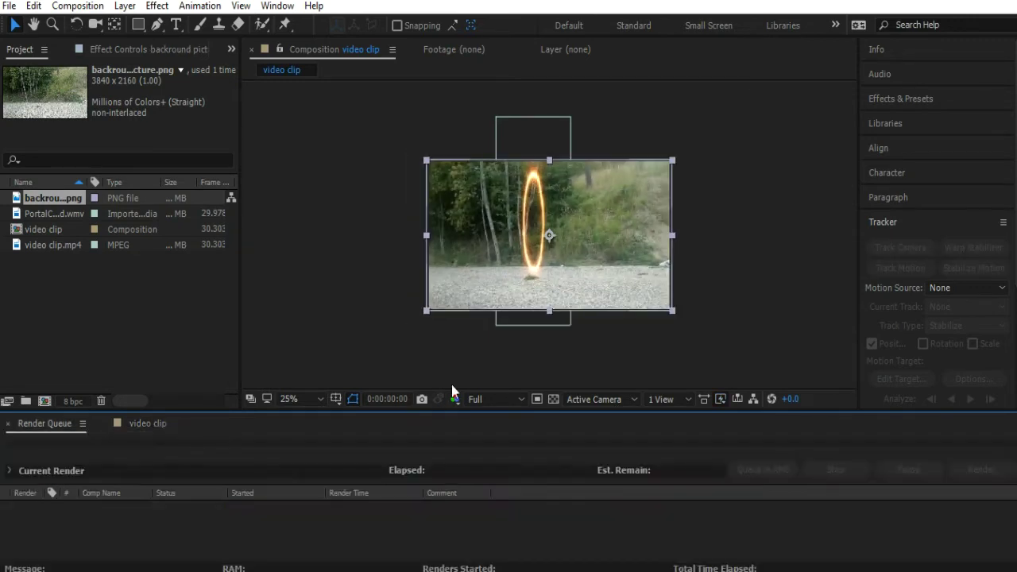
Step: At 0:00:06:29, toggle the video clip's visibility to compare, leaving it hidden
left_click(129, 427)
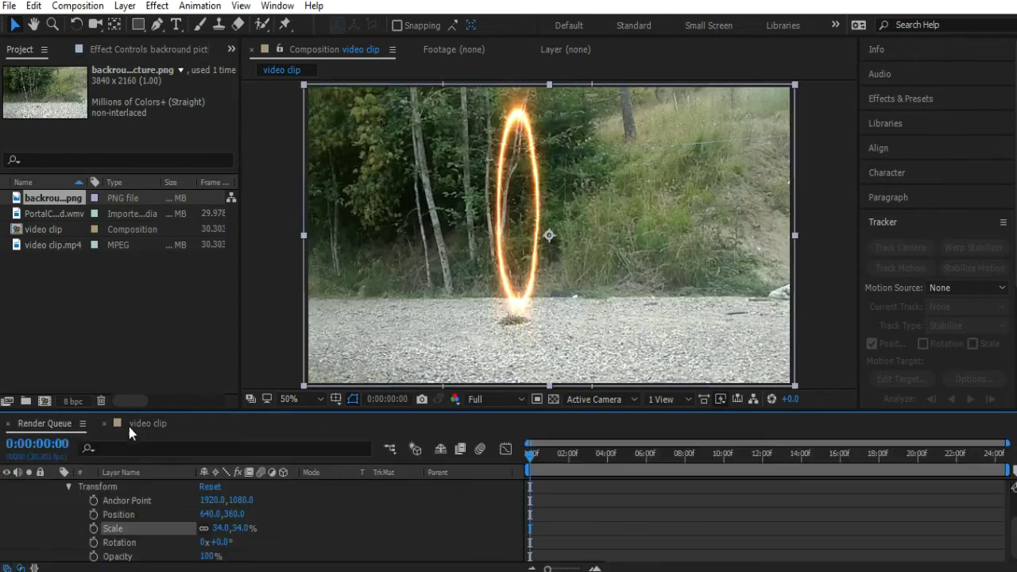
scroll(65, 531, "up", 2)
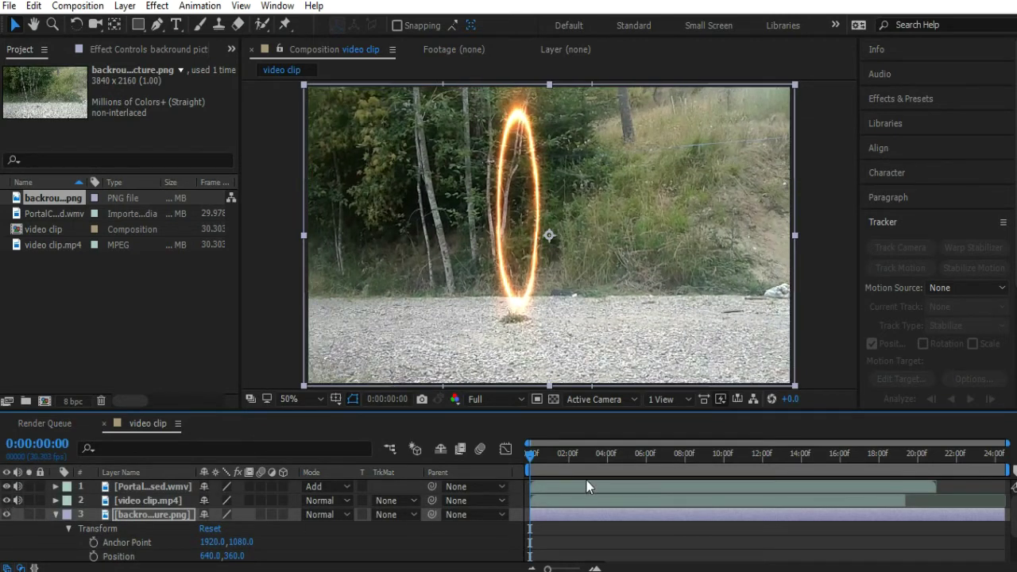
left_click(665, 456)
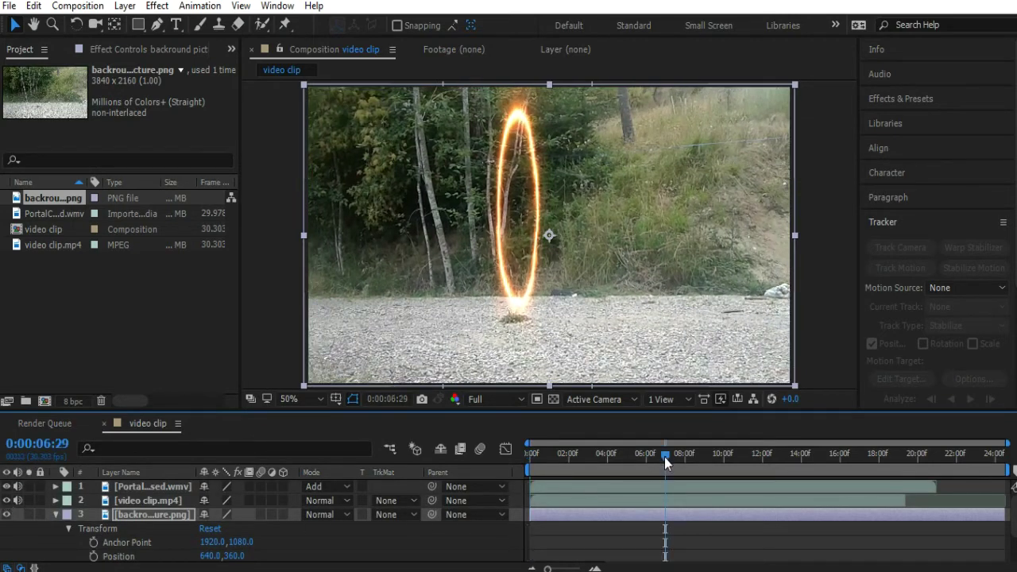
left_click(7, 501)
left_click(7, 501)
left_click(7, 501)
left_click(7, 501)
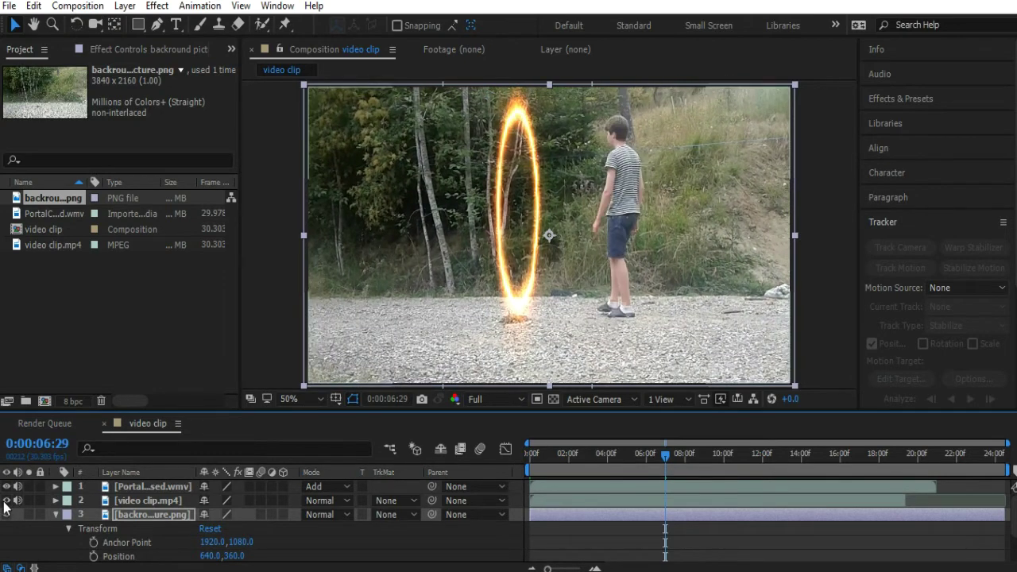
left_click(7, 501)
left_click(7, 501)
left_click(7, 501)
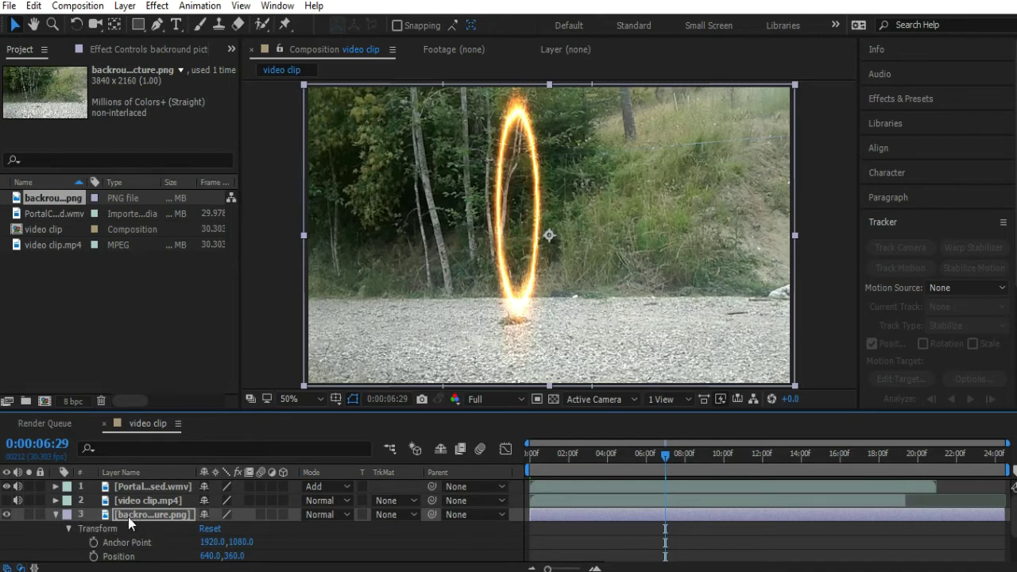
scroll(151, 525, "down", 2)
left_click(184, 530)
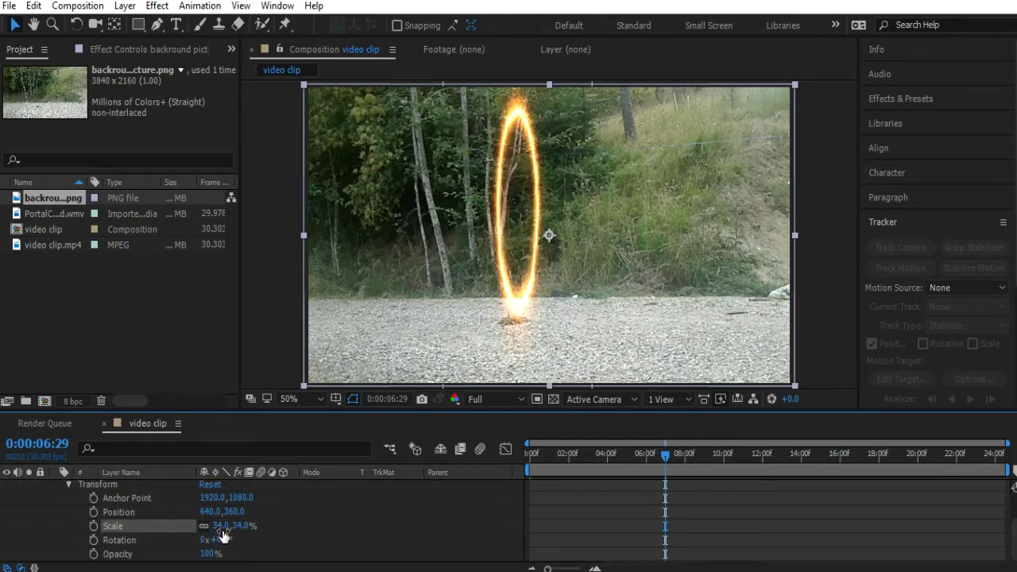
Step: Set the background picture's Scale to 33.5%
left_click(216, 526)
type("33")
key("Return")
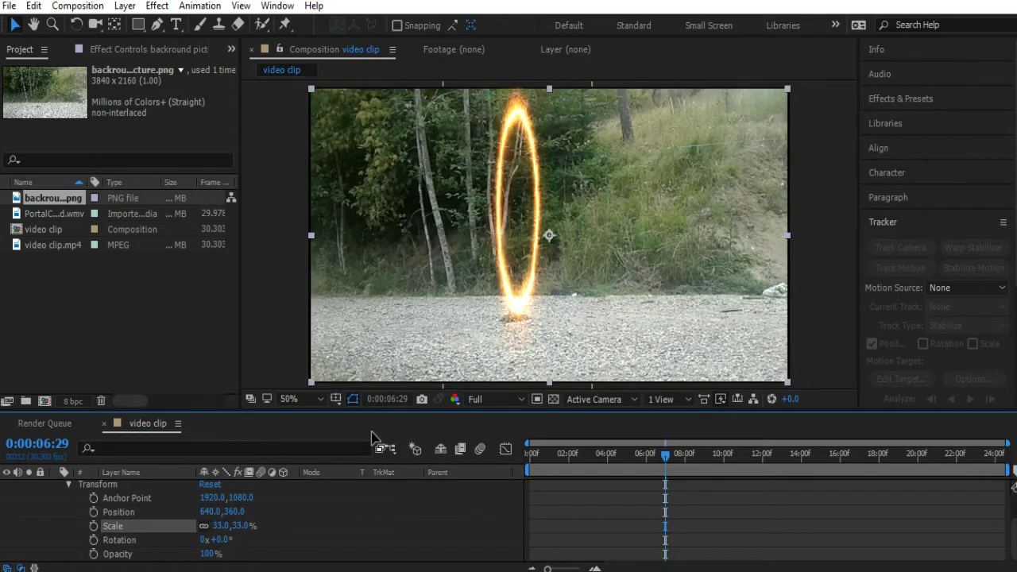
left_click(220, 526)
type("33.5")
key("Return")
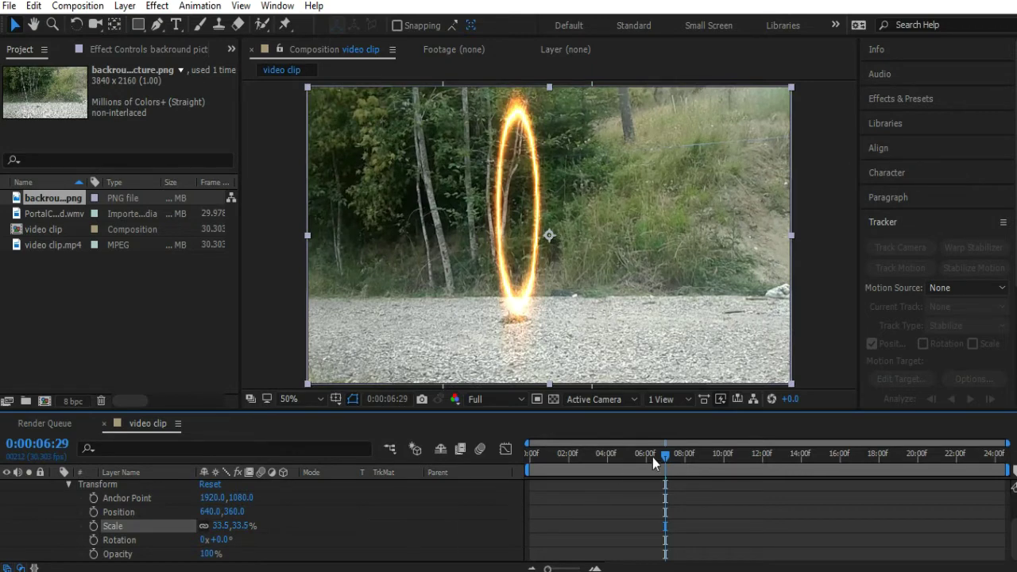
Step: Return to the first frame, collapse the background layer, and show the video clip again
left_click_drag(663, 460, 83, 475)
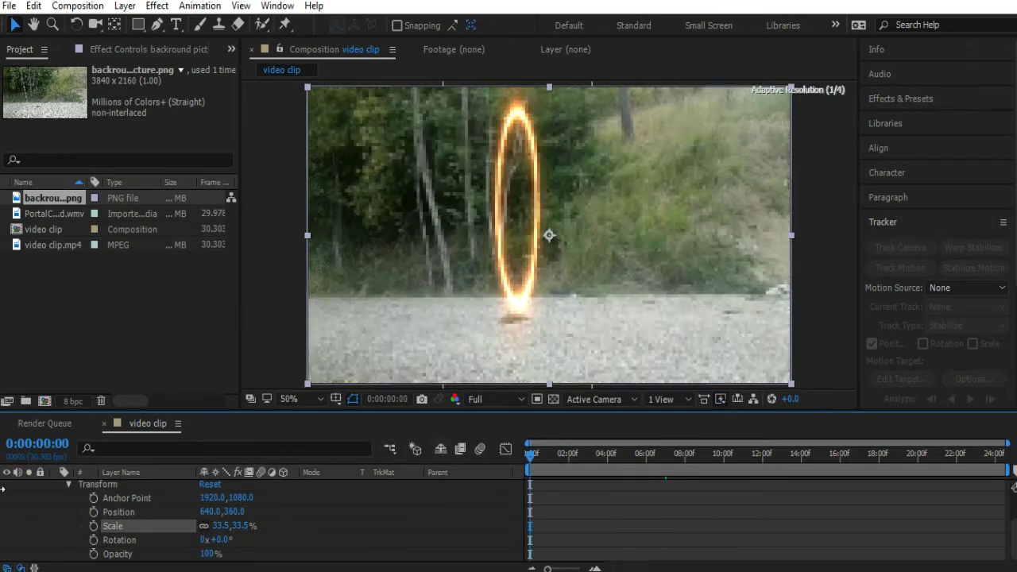
scroll(52, 514, "up", 3)
left_click(55, 516)
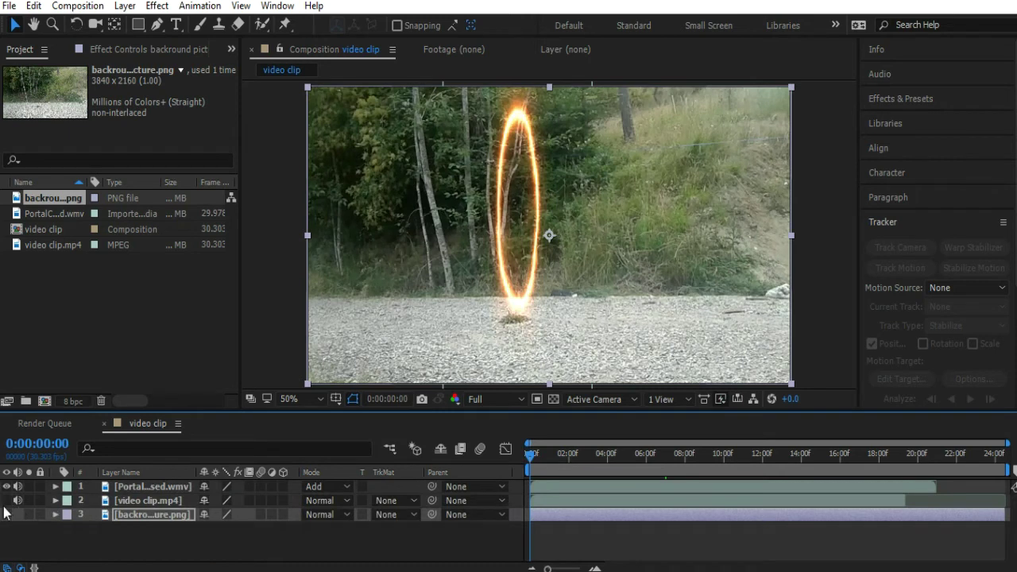
left_click(6, 501)
left_click(6, 500)
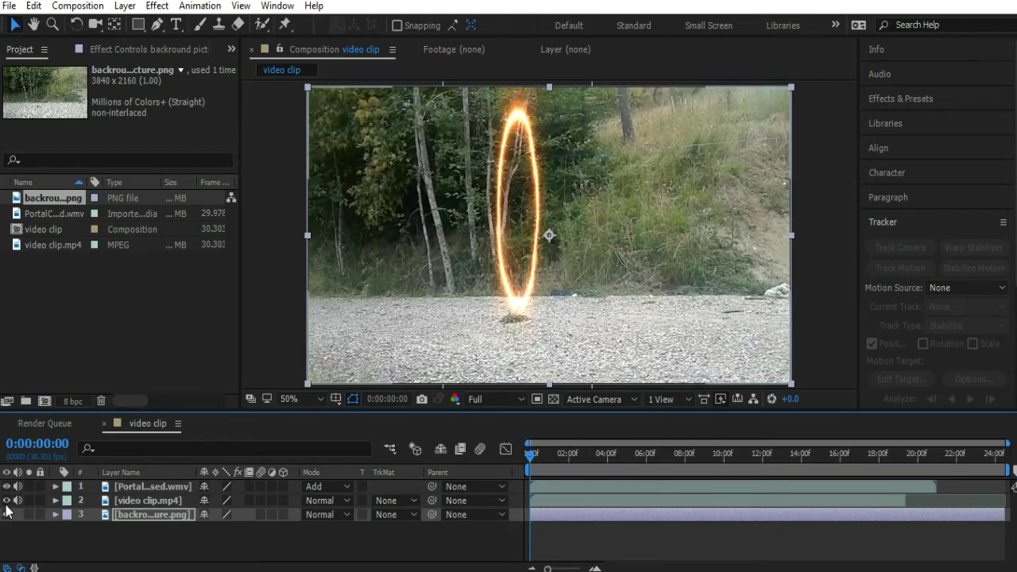
left_click(6, 501)
left_click(7, 514)
Step: Draw a rectangular mask on video clip.mp4 from the portal's centre rightwards
left_click_drag(531, 470, 627, 467)
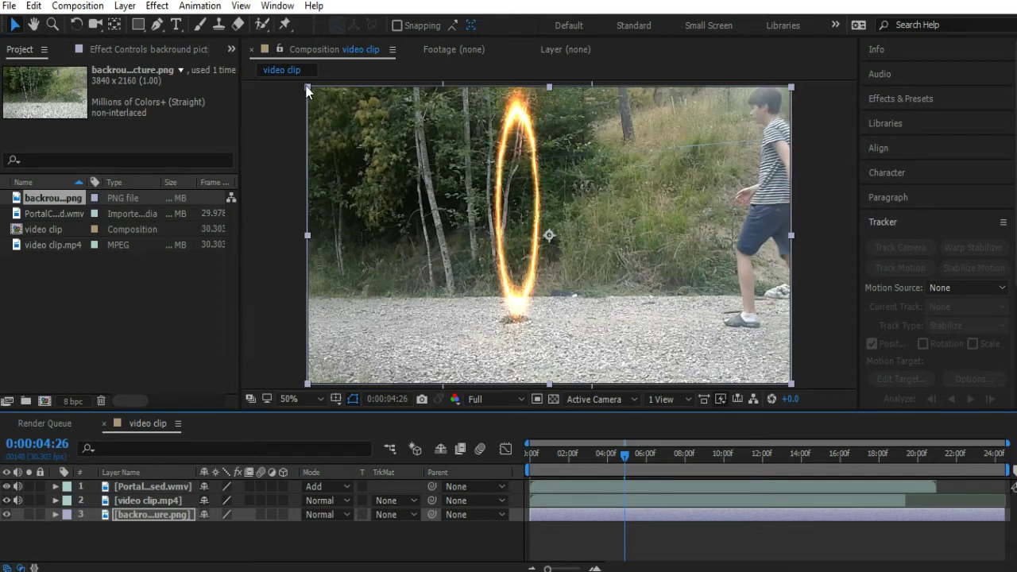
left_click(163, 500)
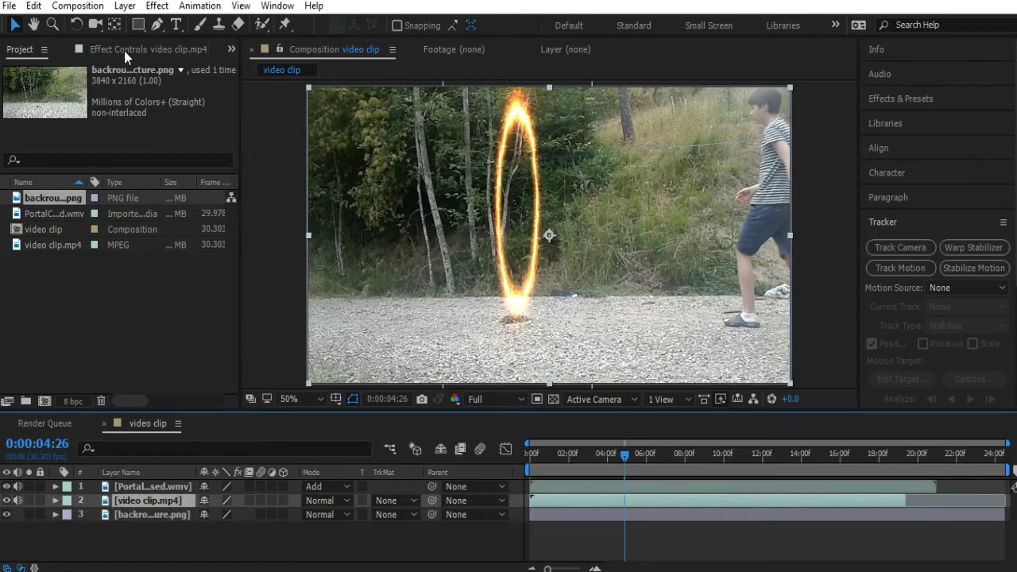
left_click_drag(135, 26, 185, 25)
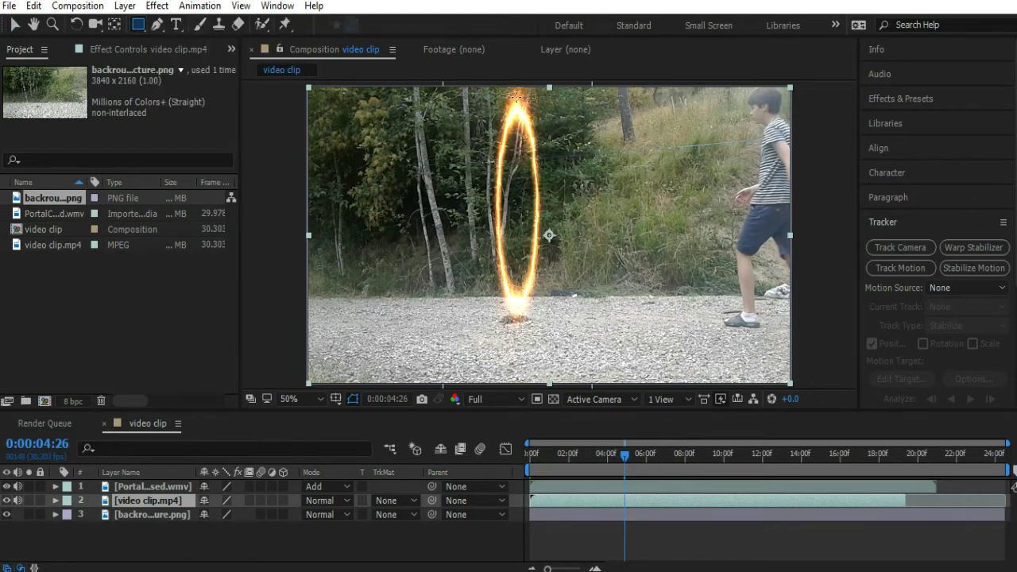
key("comma")
key("comma")
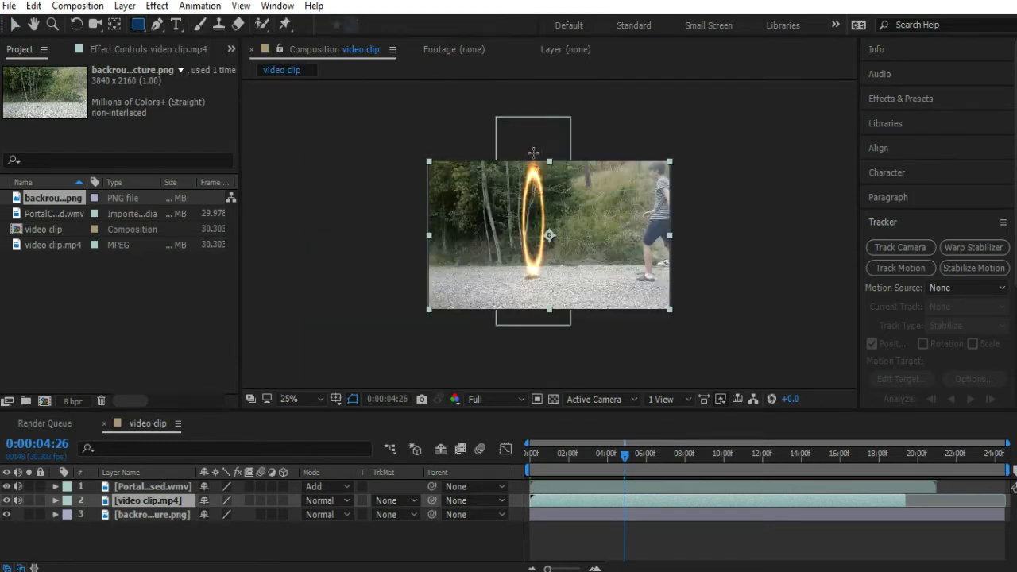
mouse_move(532, 152)
left_mouse_down()
mouse_move(588, 227)
mouse_move(633, 250)
mouse_move(706, 322)
left_mouse_up()
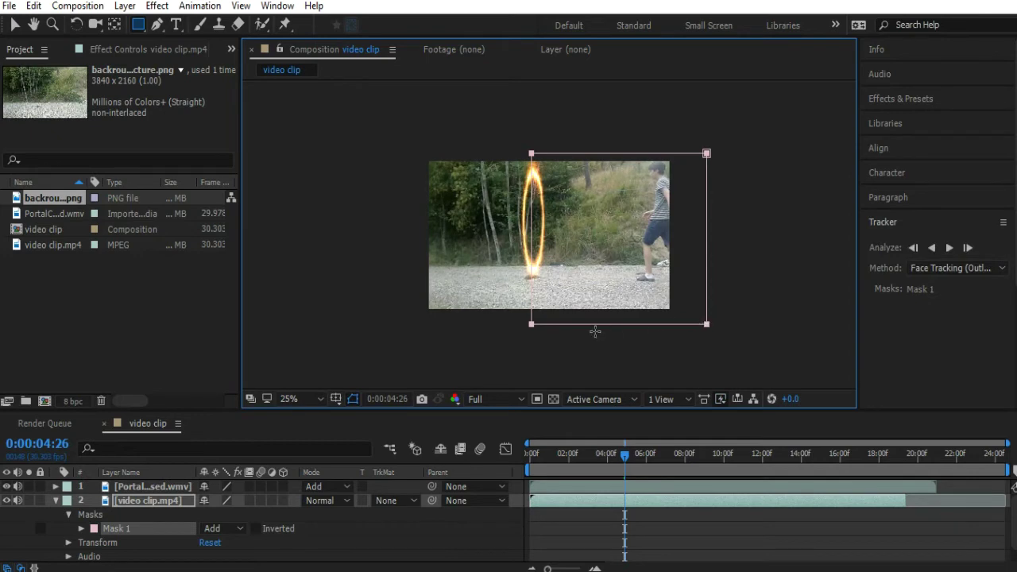
key("period")
Step: Pan and zoom the view to review Mask 1 as the boy nears the portal
key("h")
left_click_drag(607, 308, 600, 271)
key("q")
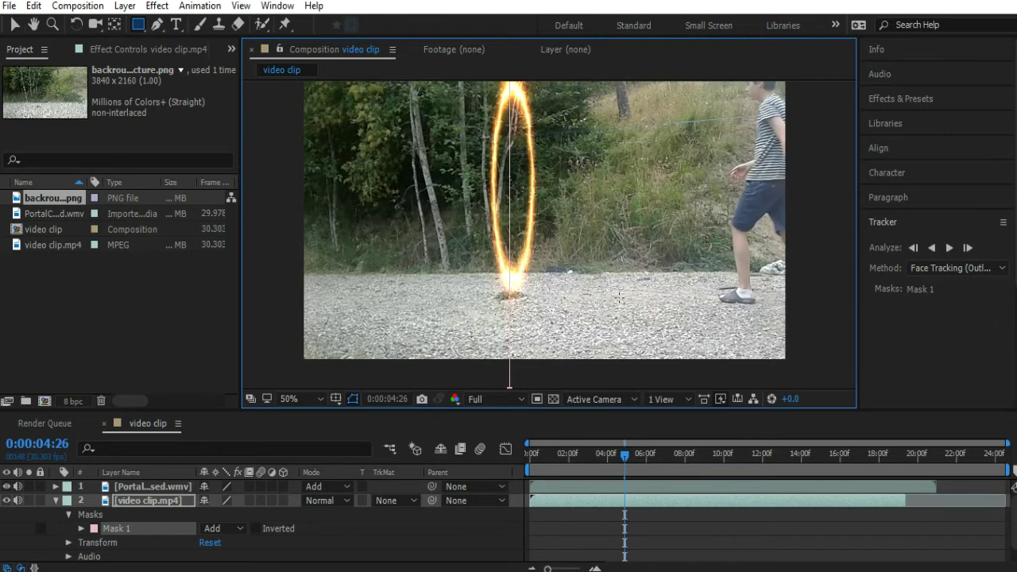
key("comma")
left_click_drag(625, 461, 683, 468)
key("period")
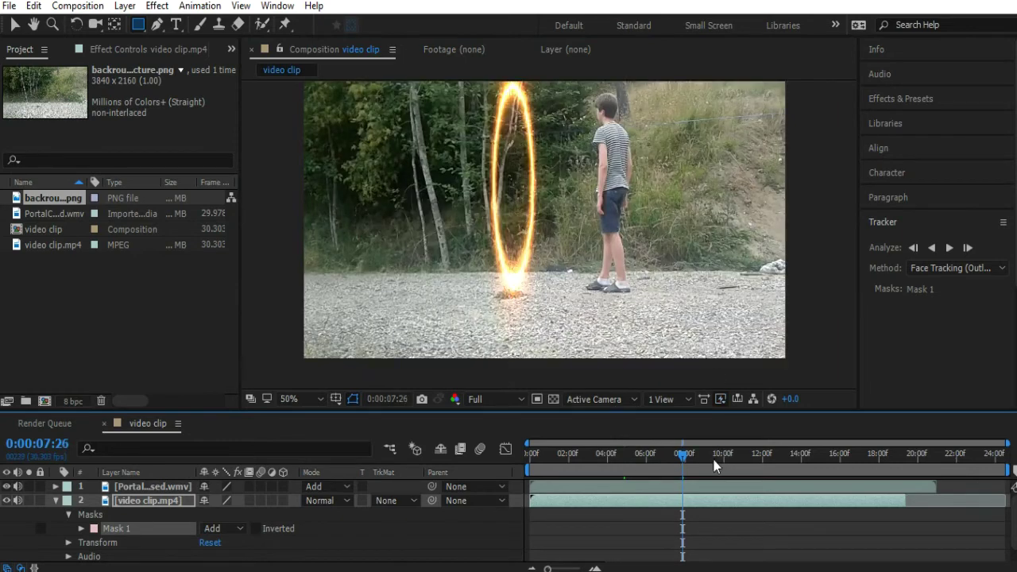
Step: Play the composition preview and stop it at 0:00:13:10 as the boy's hand reaches the portal
key("space")
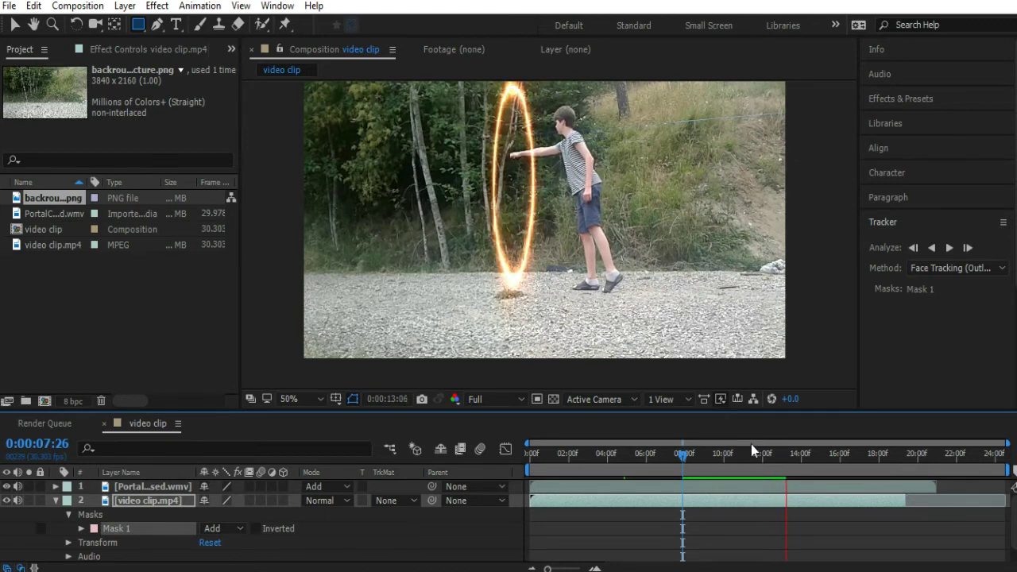
key("space")
Step: Nudge Mask 1 slightly upward and zoom in on the boy's arm at the portal edge
key("comma")
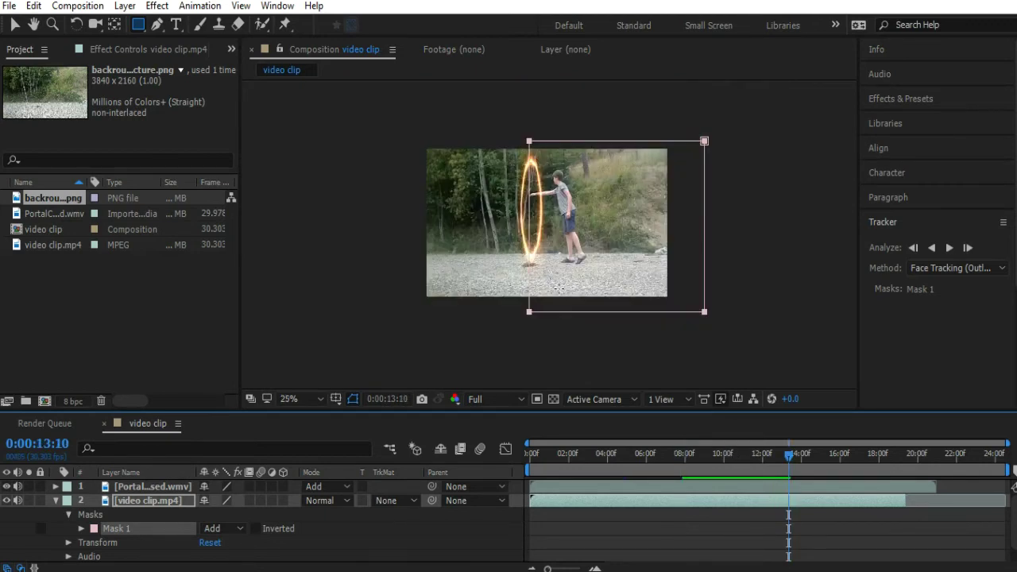
left_click(13, 26)
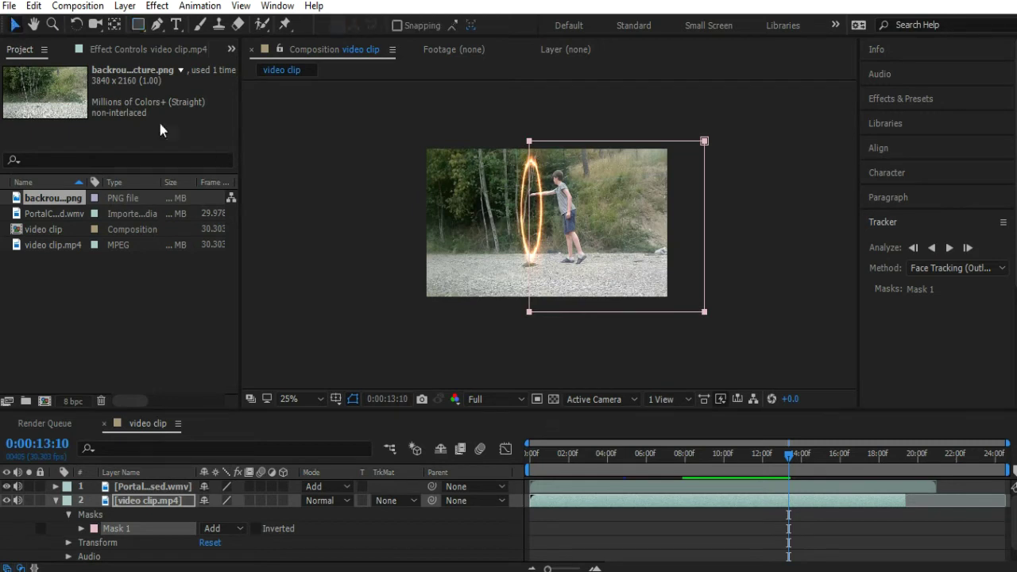
left_click_drag(534, 321, 536, 315)
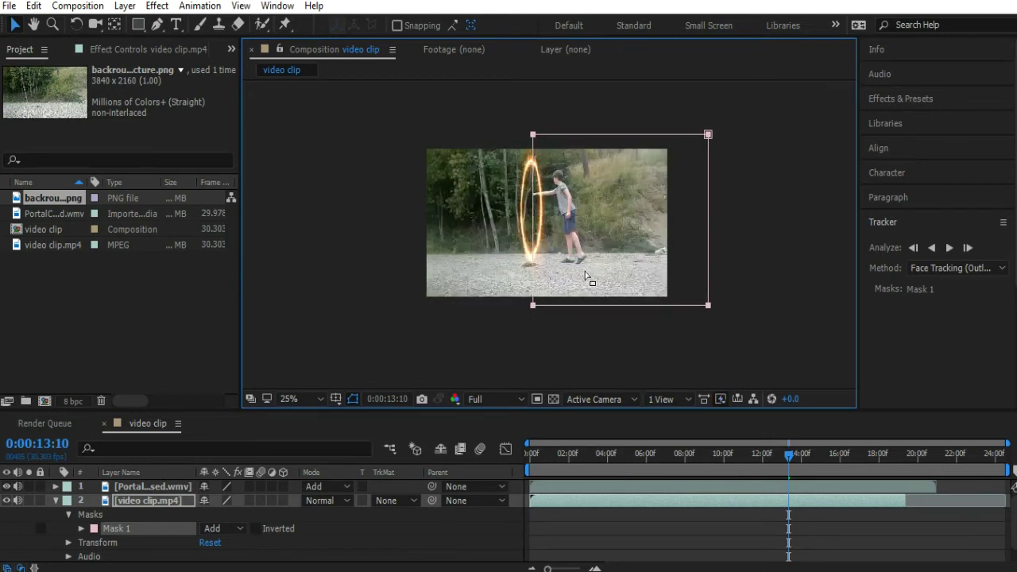
key("period")
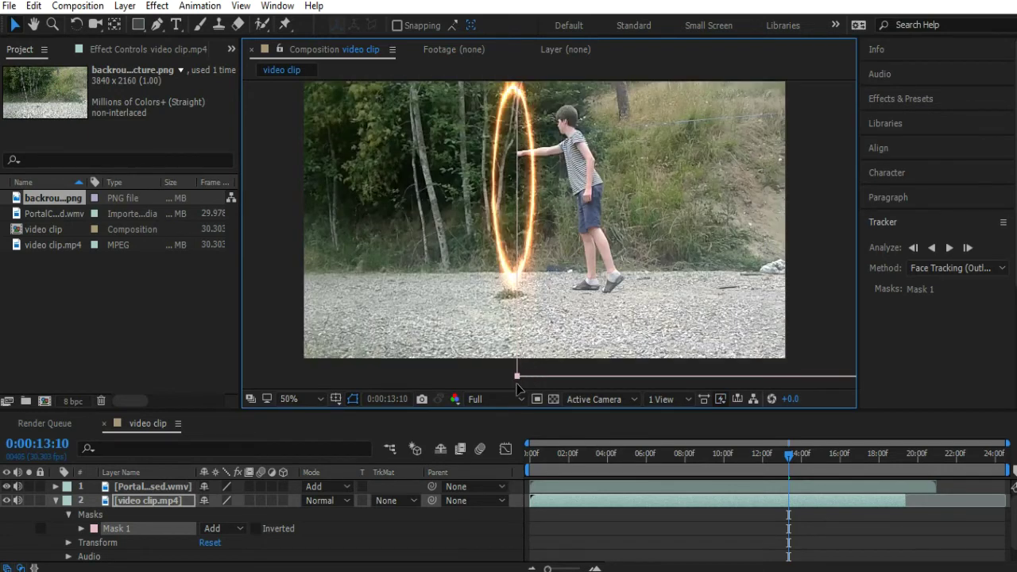
left_click_drag(517, 377, 519, 375)
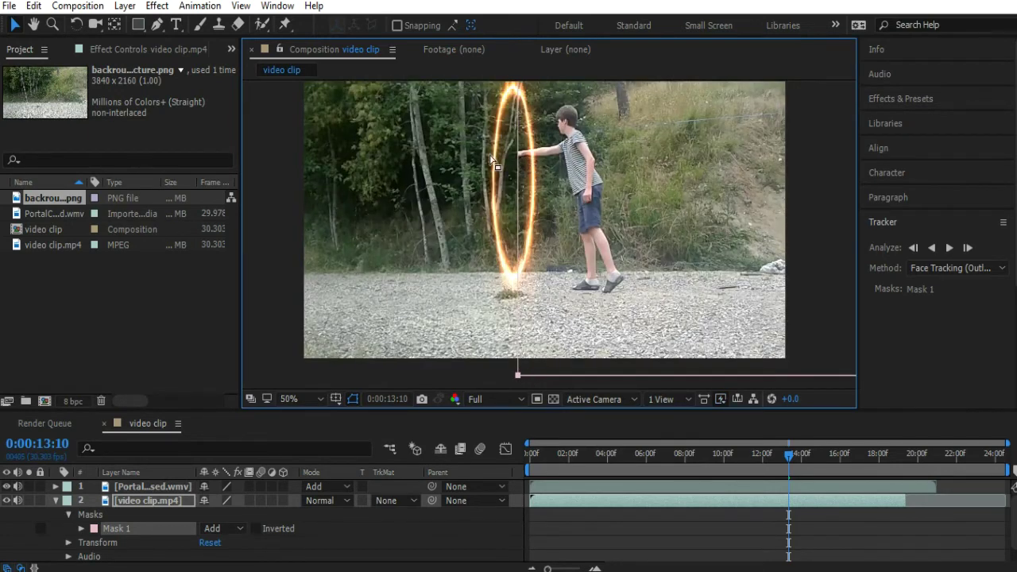
key("period")
key("period")
scroll(518, 194, "up", 5)
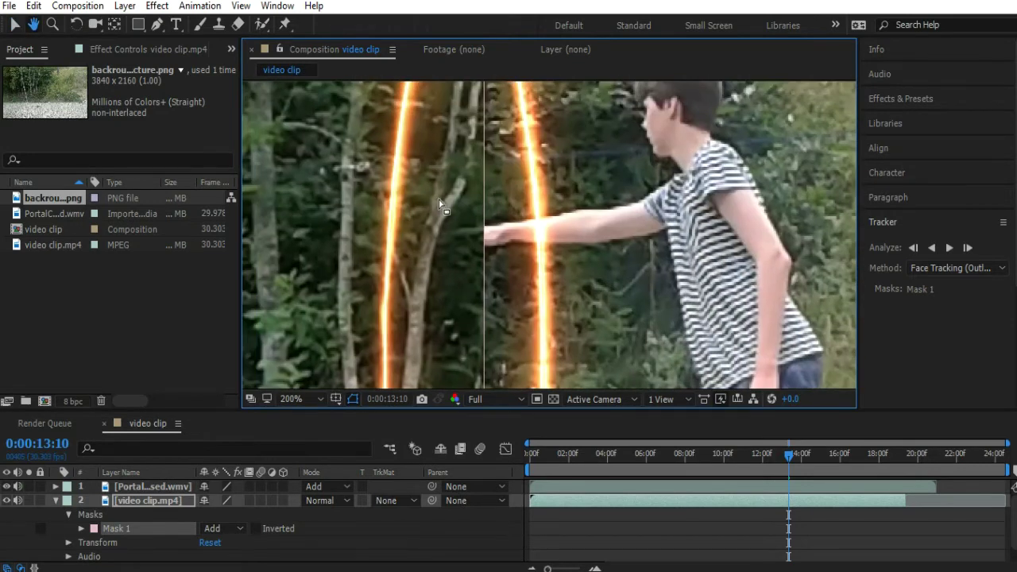
Step: Set Mask 1's feather to 31 px and scrub ahead to check the arm's softened edge
key("v")
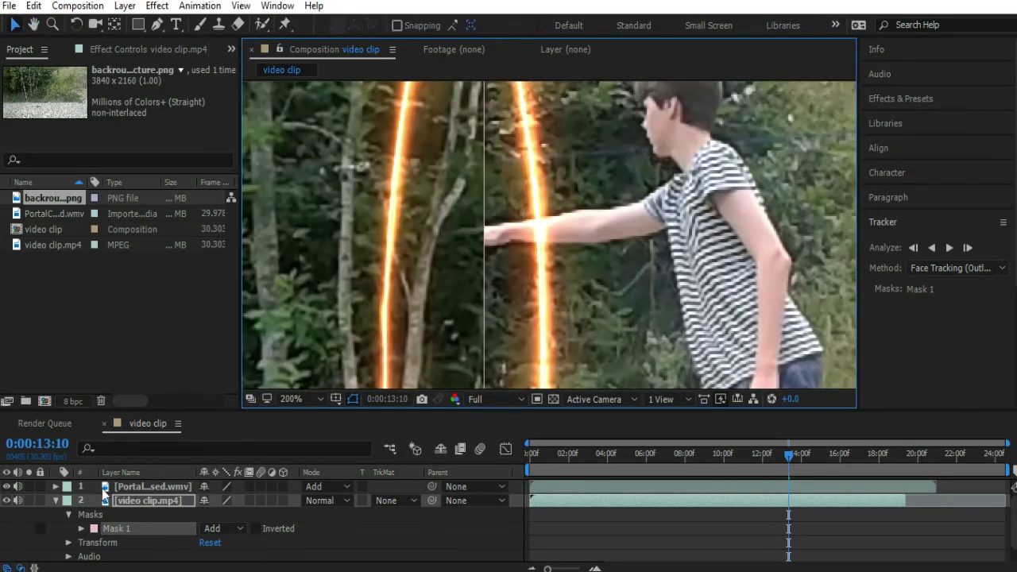
left_click(80, 529)
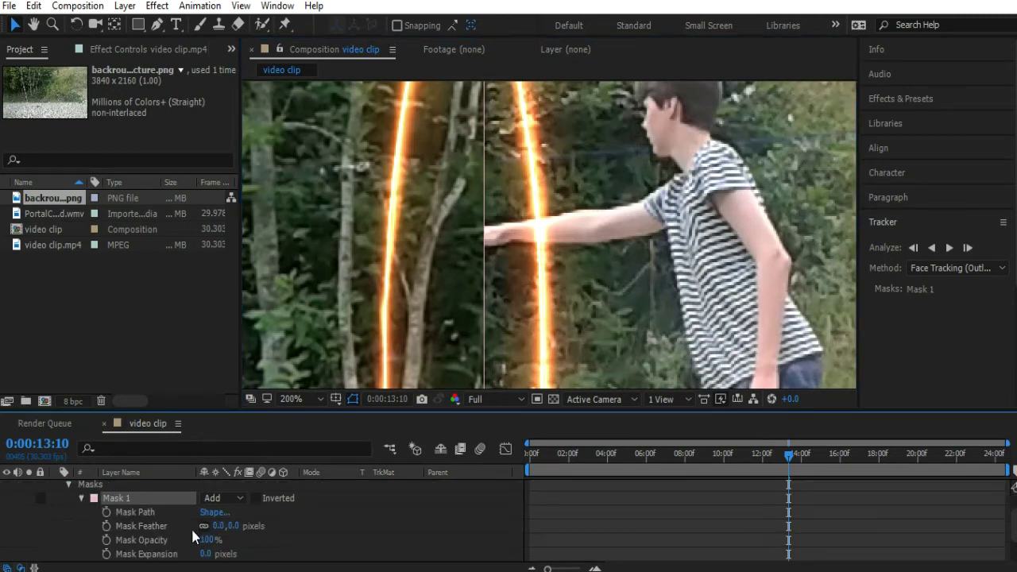
left_click_drag(227, 524, 250, 524)
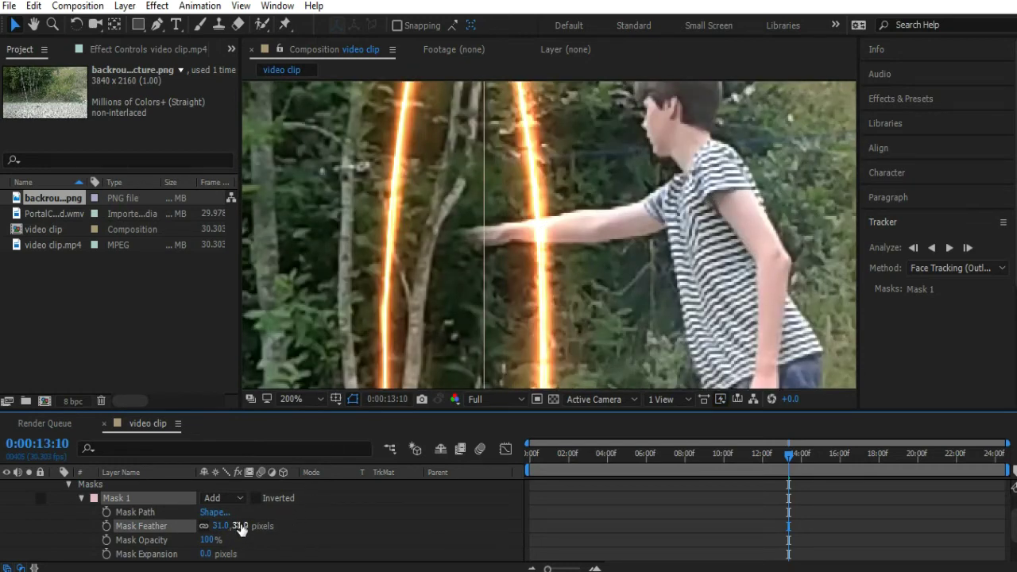
left_click_drag(791, 456, 772, 447)
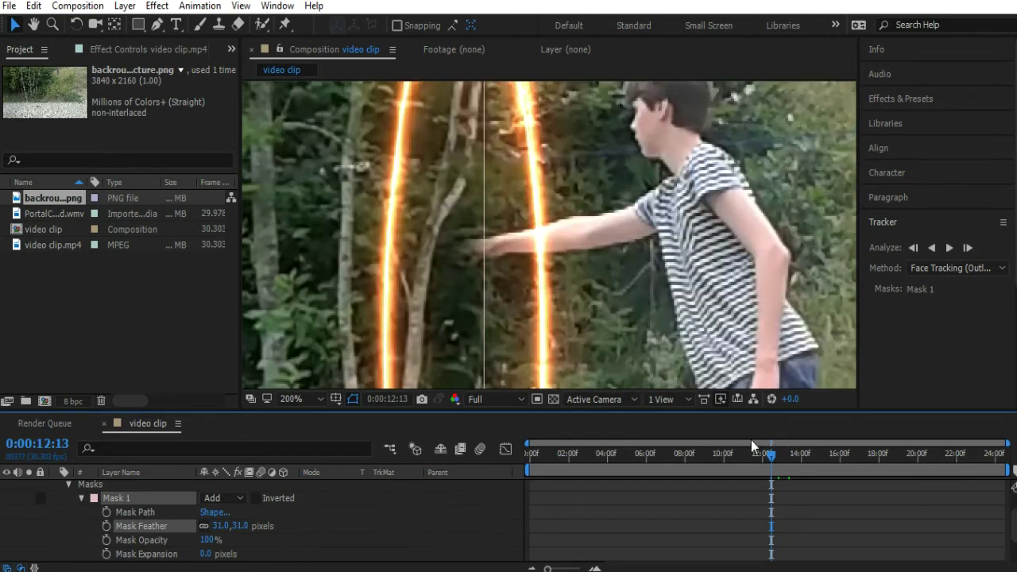
scroll(672, 334, "down", 2)
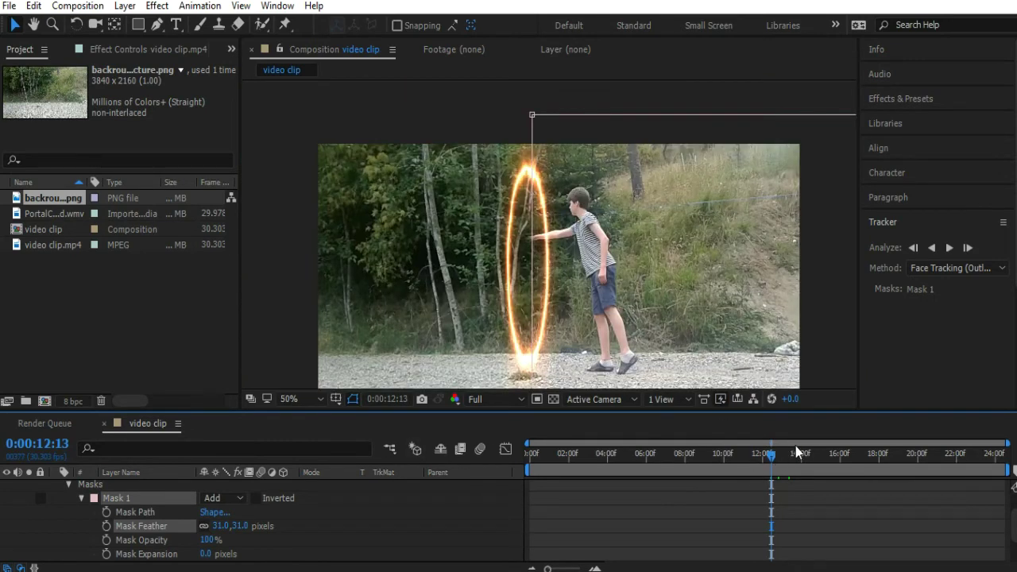
key("space")
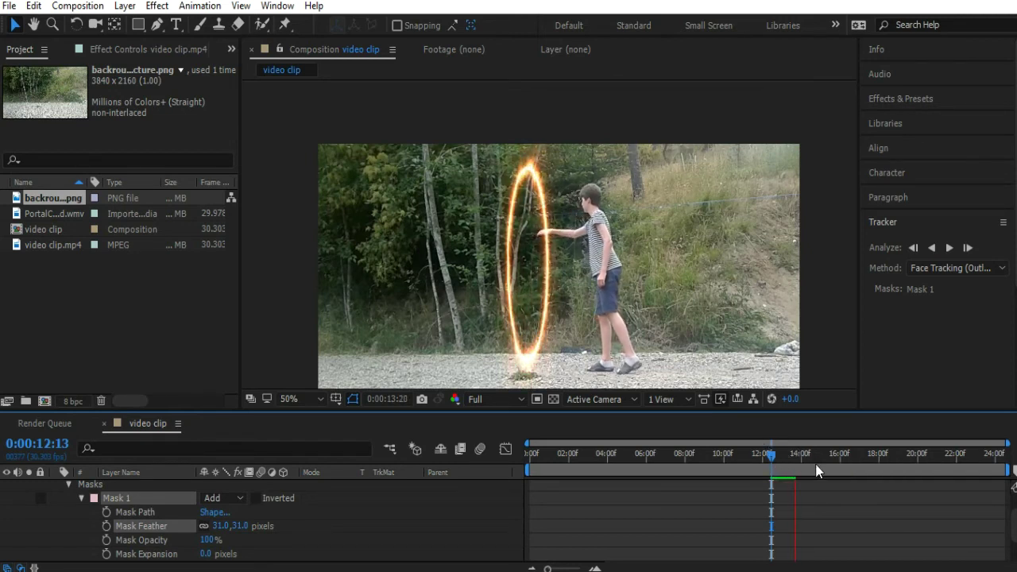
left_click(772, 456)
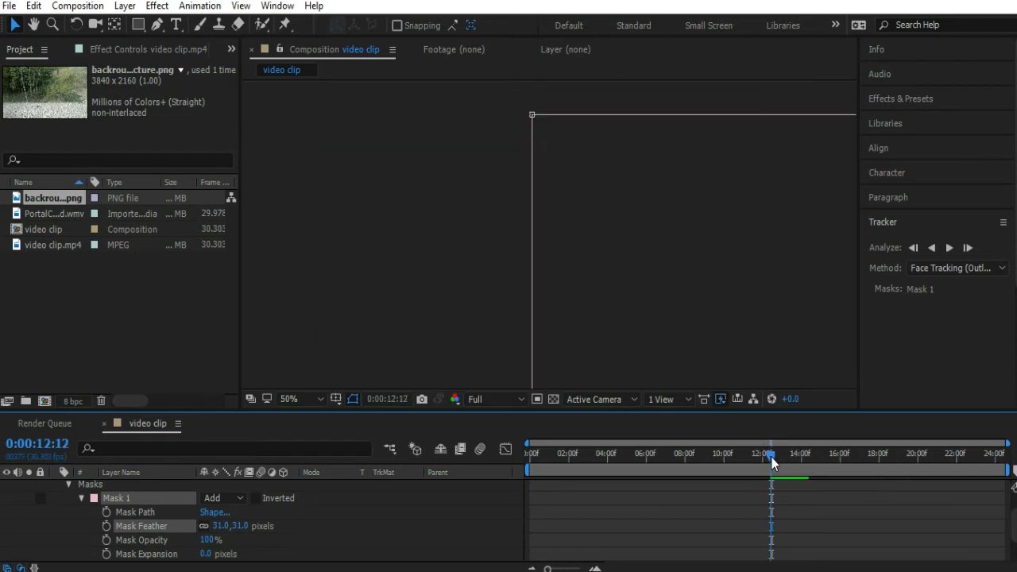
key("space")
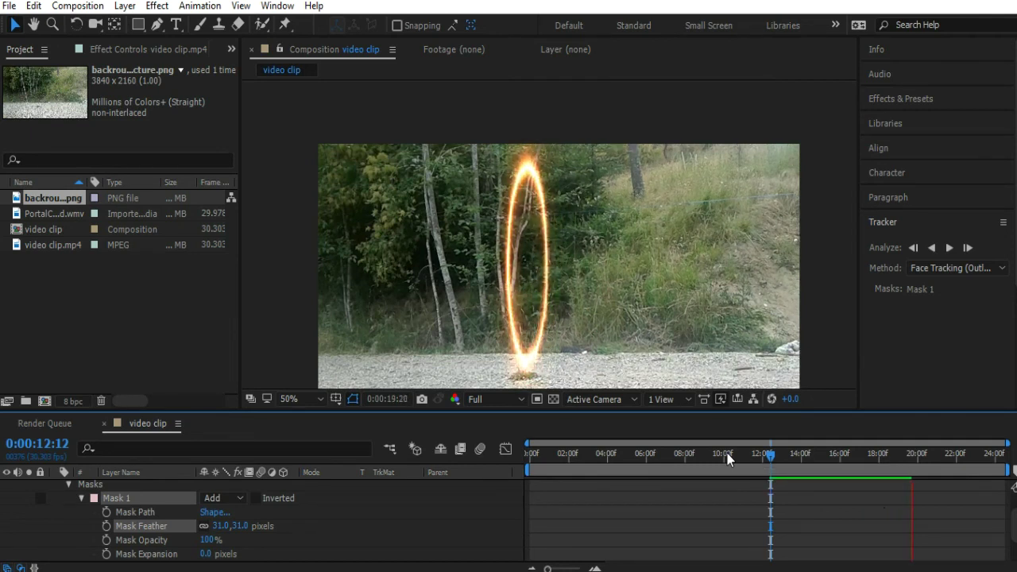
Step: At the boy's entry into the portal, try a much wider, then a much smaller, Mask 1 feather
key("space")
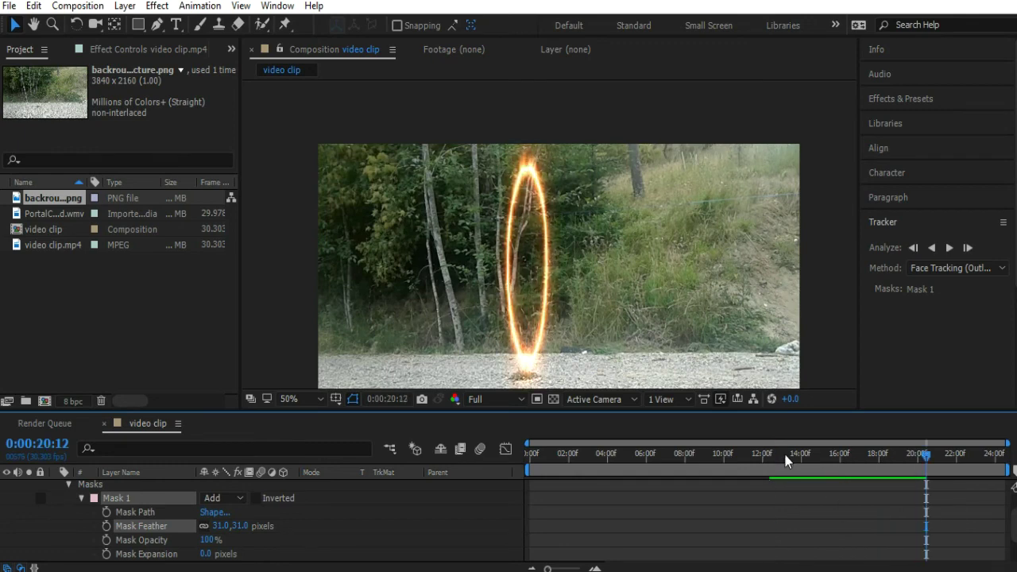
left_click_drag(929, 461, 882, 466)
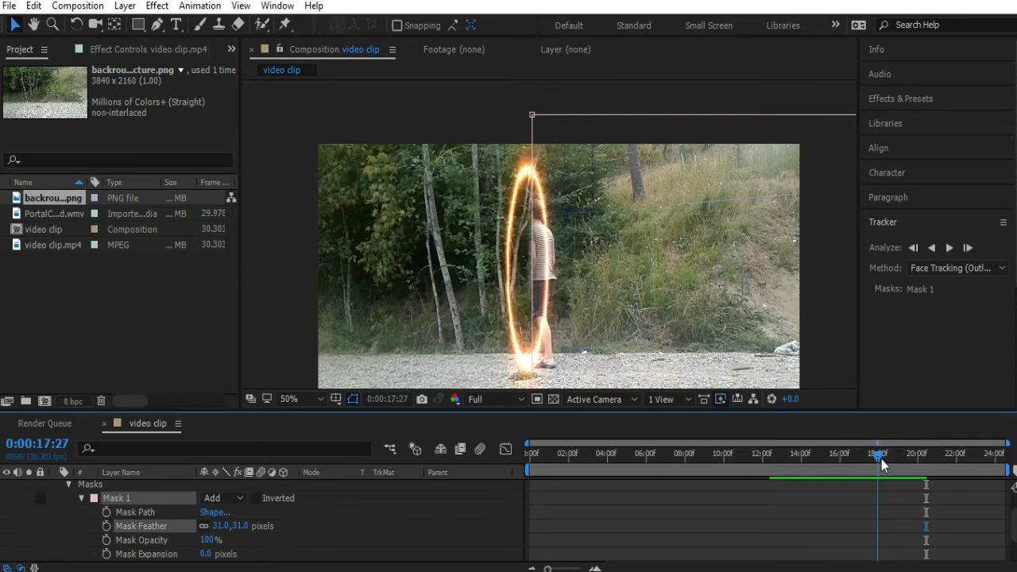
left_click_drag(240, 533, 307, 526)
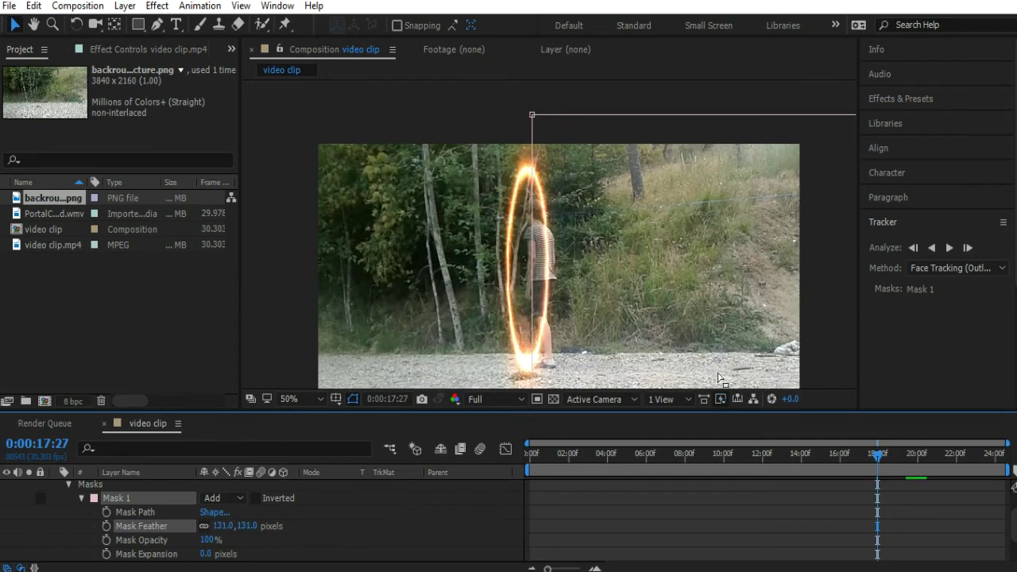
left_click_drag(866, 460, 889, 469)
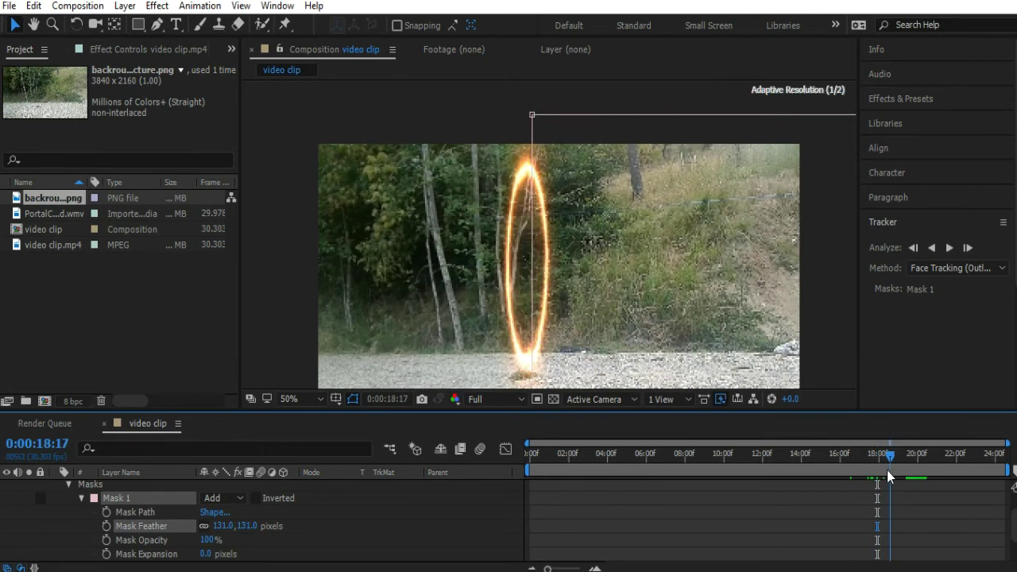
left_click_drag(216, 525, 183, 525)
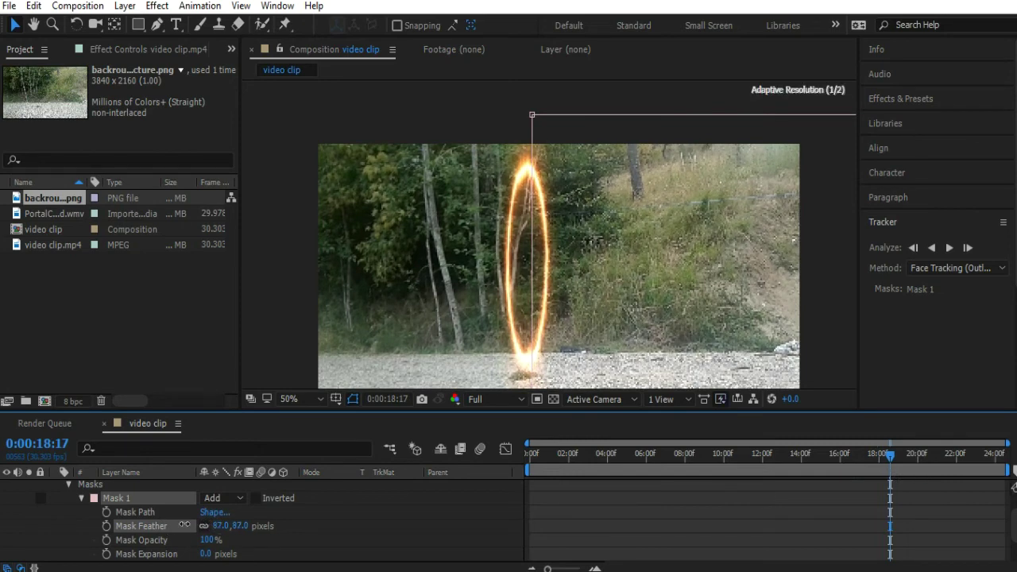
left_click_drag(123, 515, 111, 512)
Step: Zoom in on the boy inside the portal and settle Mask 1's feather at 37 px
mouse_move(887, 456)
left_mouse_down()
mouse_move(845, 456)
mouse_move(880, 461)
left_mouse_up()
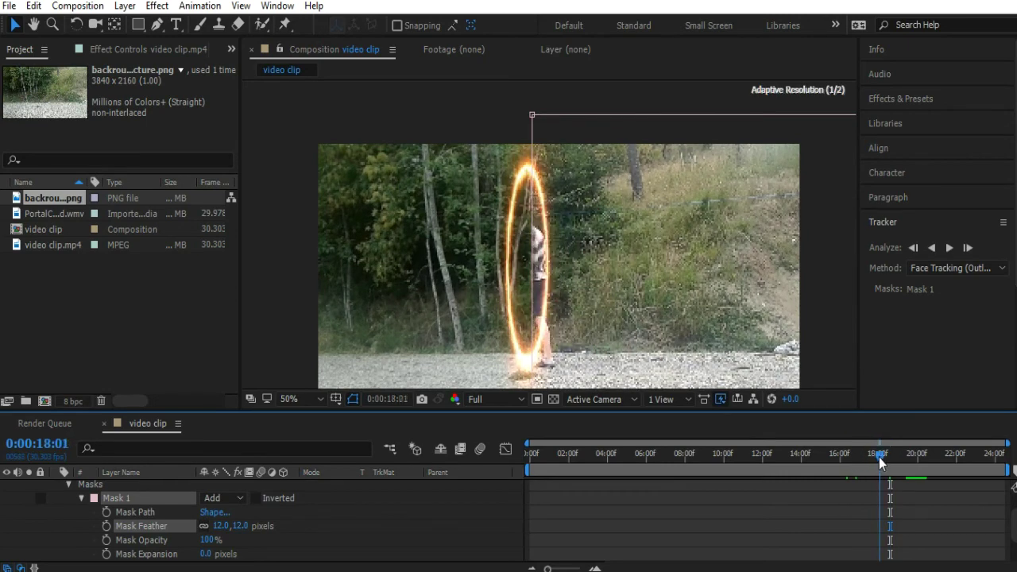
scroll(505, 282, "up", 4)
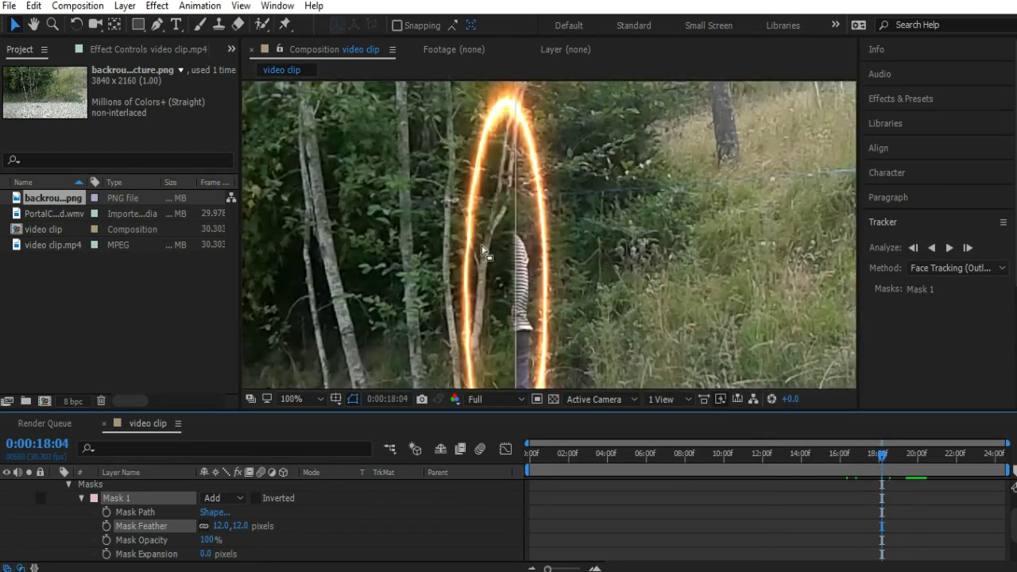
left_click_drag(506, 282, 539, 246)
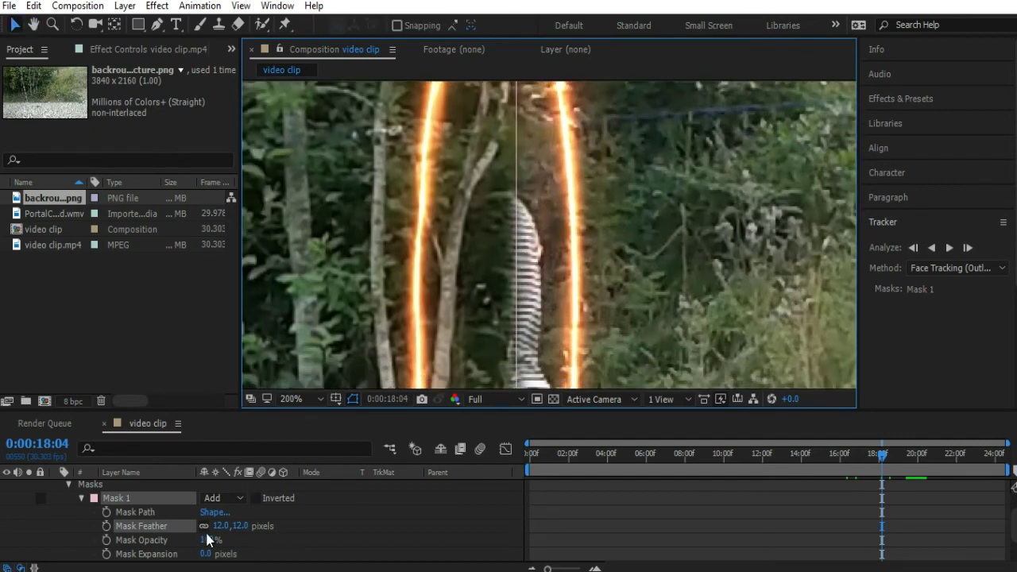
left_click_drag(218, 528, 243, 528)
scroll(564, 310, "down", 4)
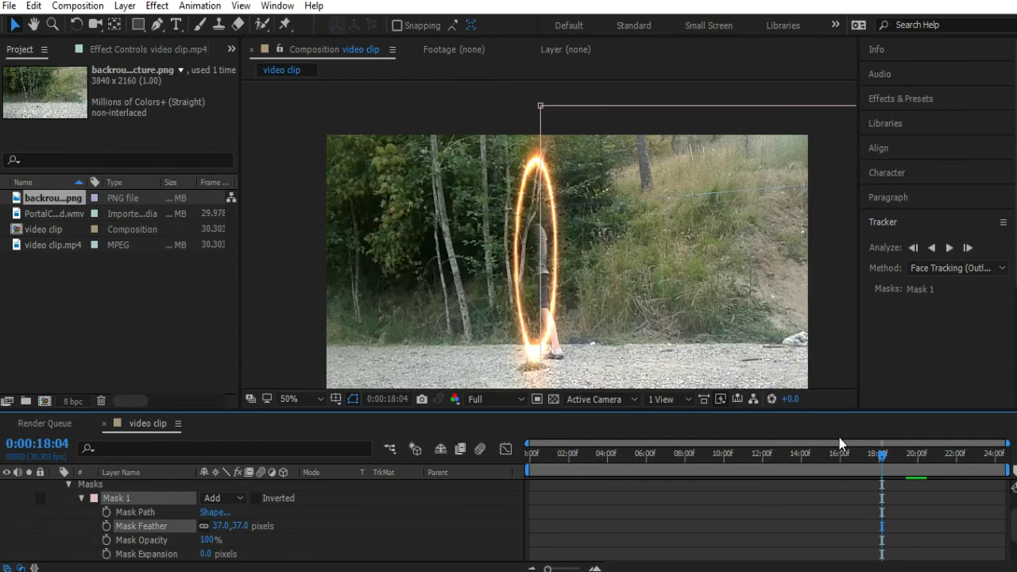
Step: Return the playhead to 0:00:00:00 and select Portal .wmv to view its 1280 x 720, 29.978 fps details
left_click_drag(882, 457, 461, 445)
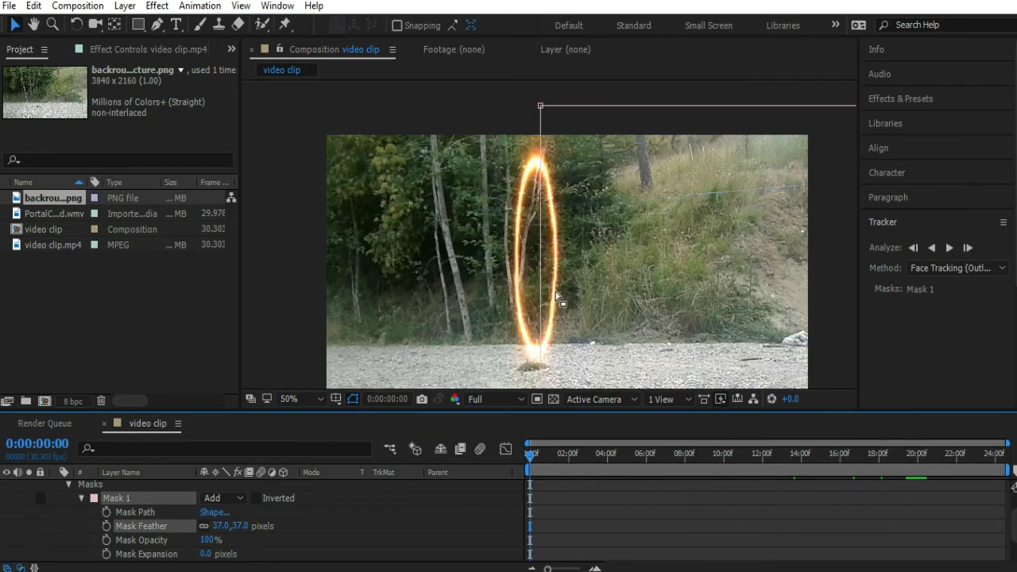
key("period")
key("comma")
scroll(619, 282, "up", 2)
scroll(623, 244, "down", 4)
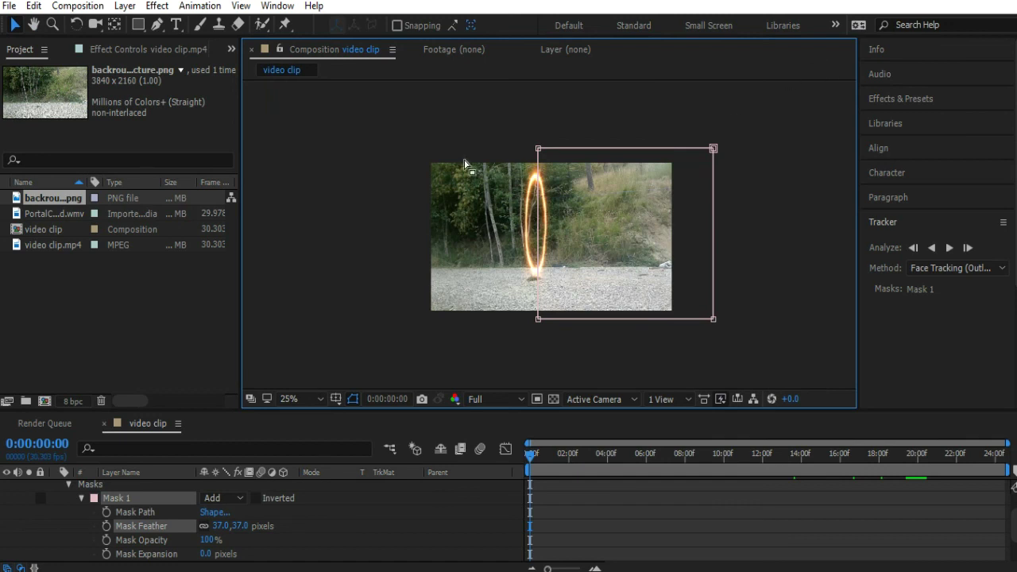
left_click(49, 211)
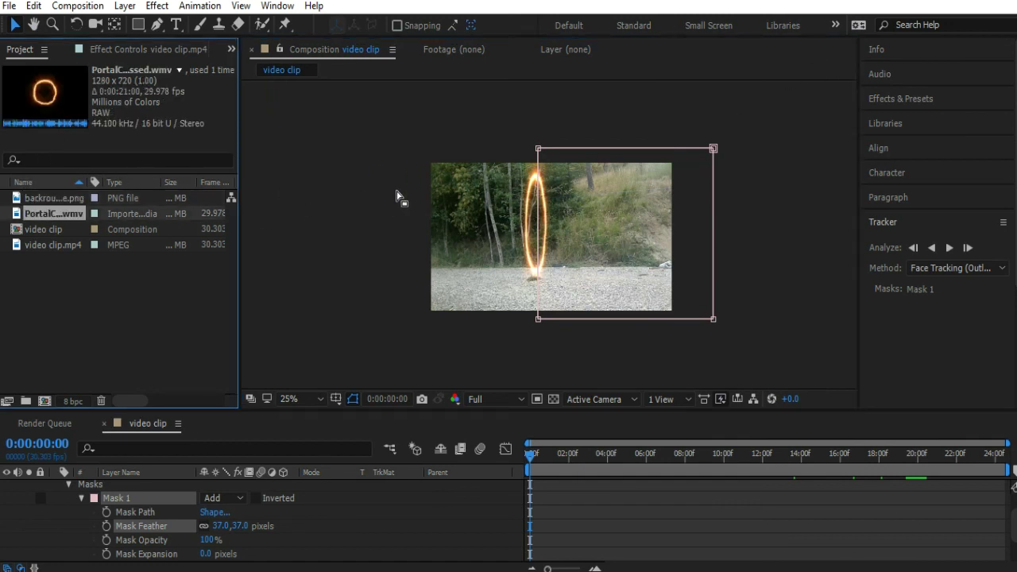